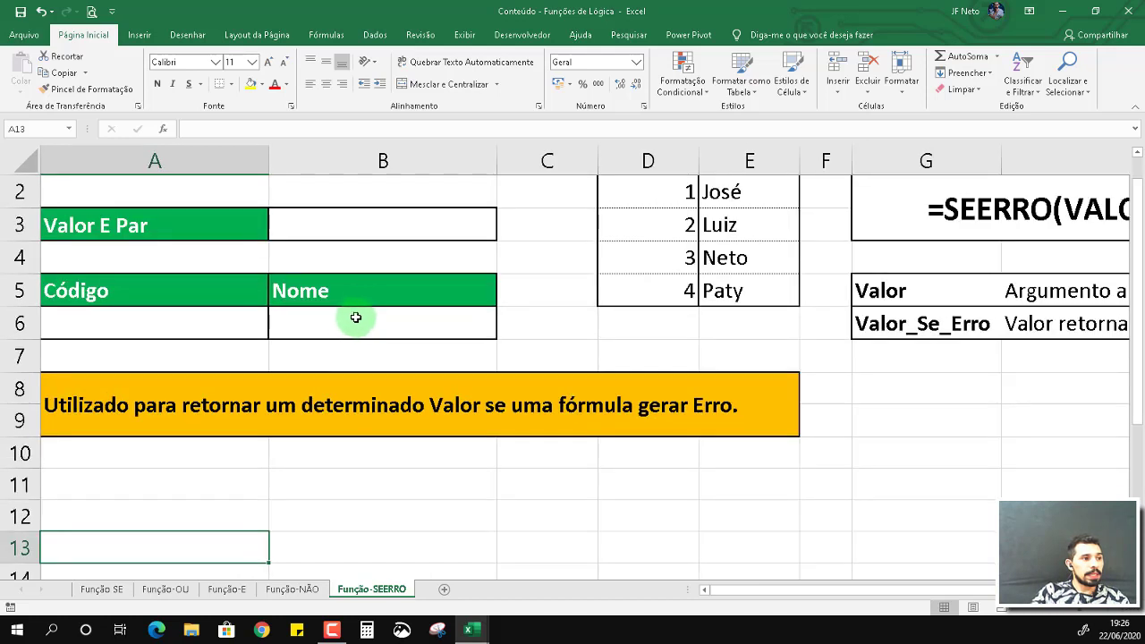
Step: Enter the formula =ÉPAR(B1) in cell B3 to test whether the value in B1 is even
scroll(376, 268, up, 1)
click(342, 258)
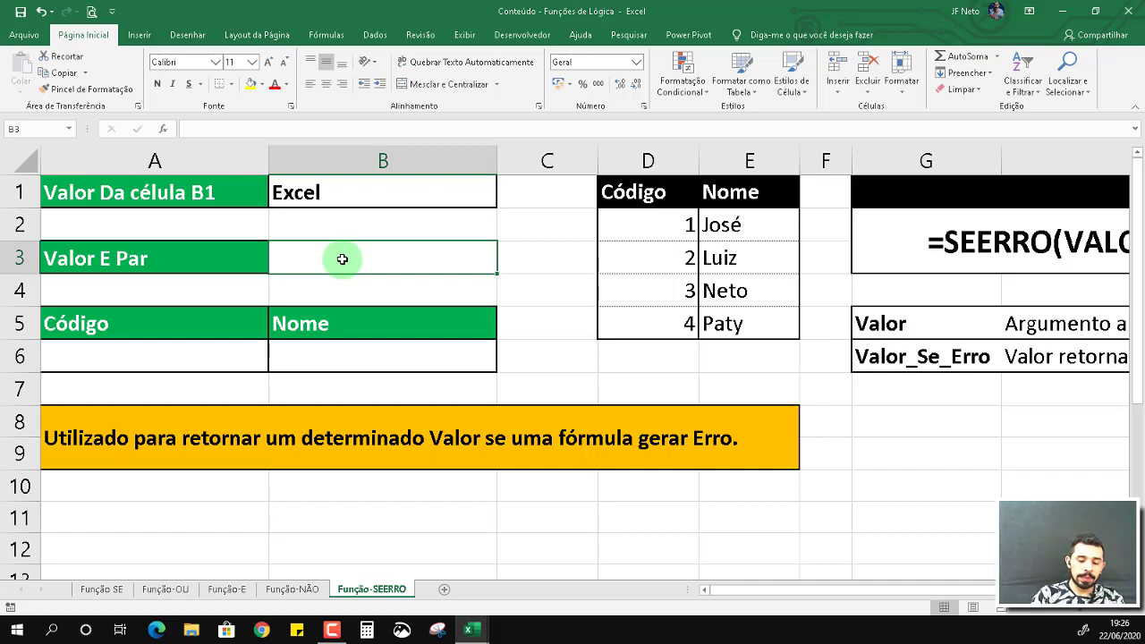
text(=é)
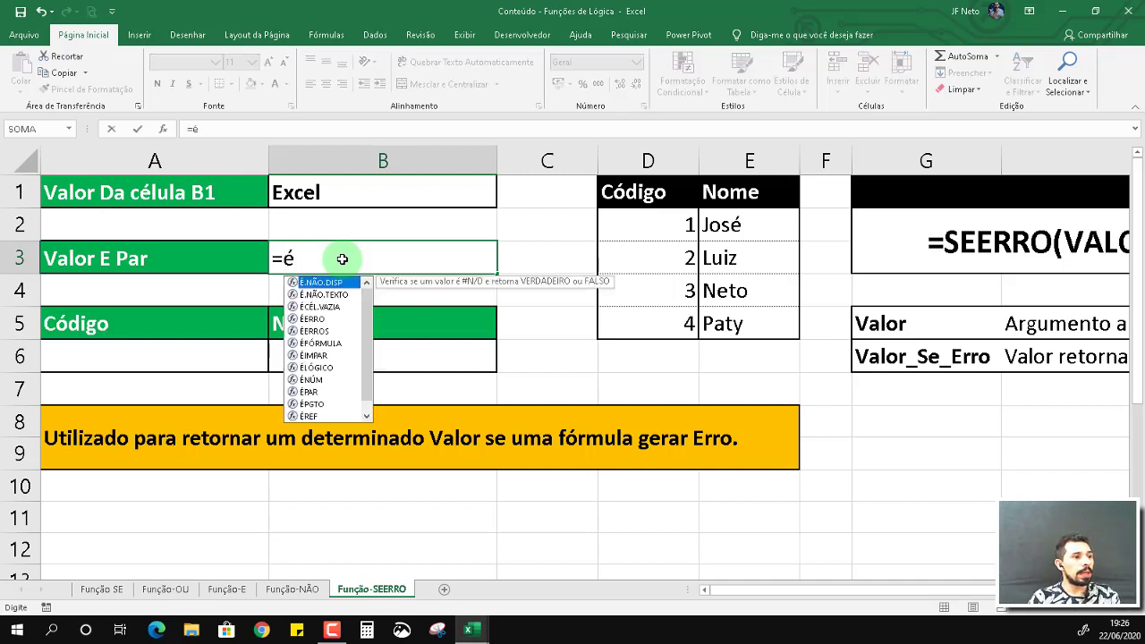
text(par)
key(Tab)
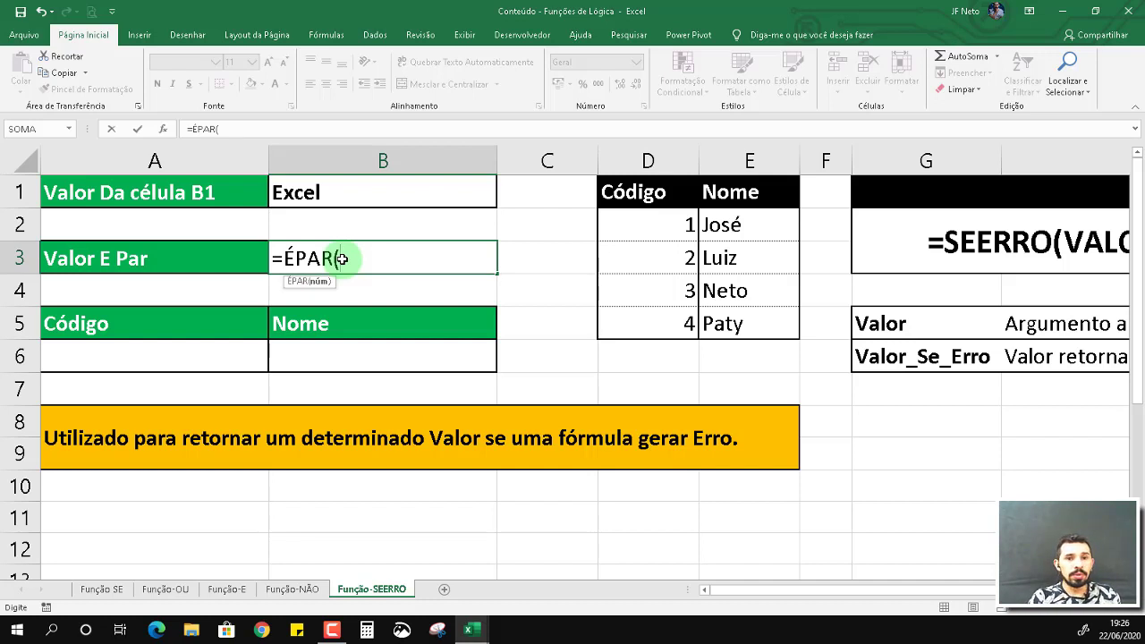
click(356, 191)
text())
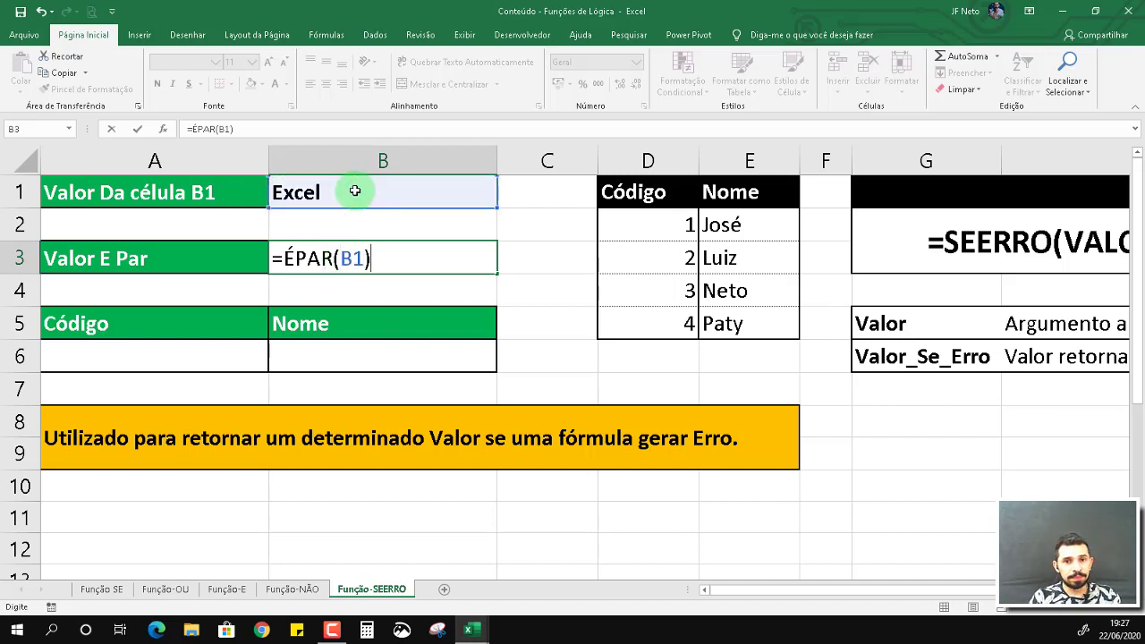
key(Return)
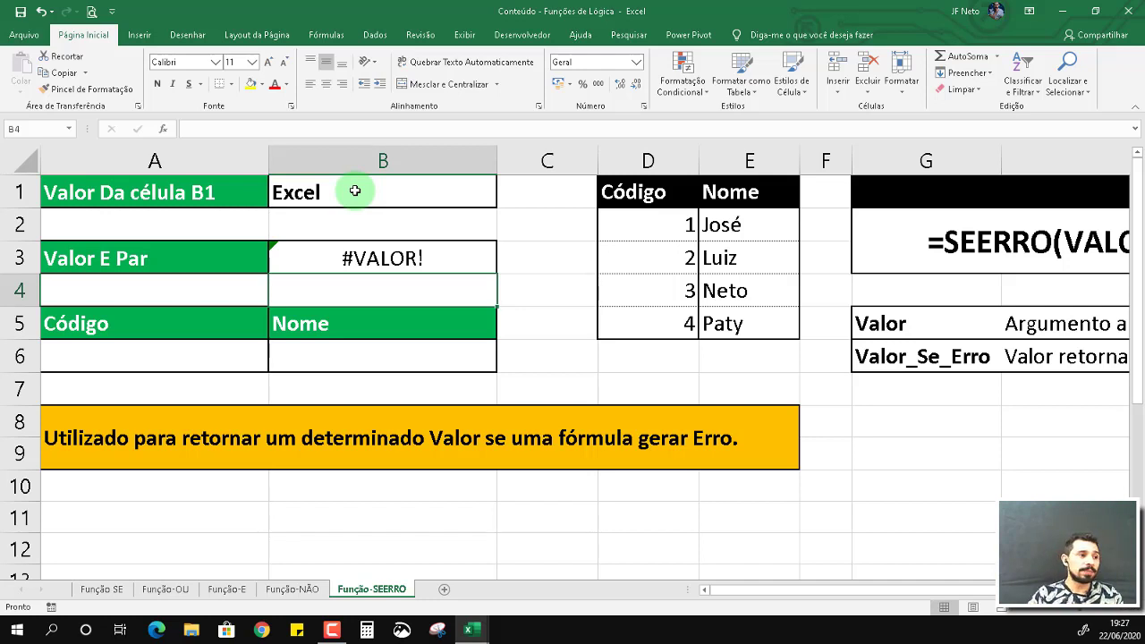
Step: Wrap the ÉPAR(B1) formula in B3 in SEERRO as its value argument and open a text string for the error argument
click(338, 257)
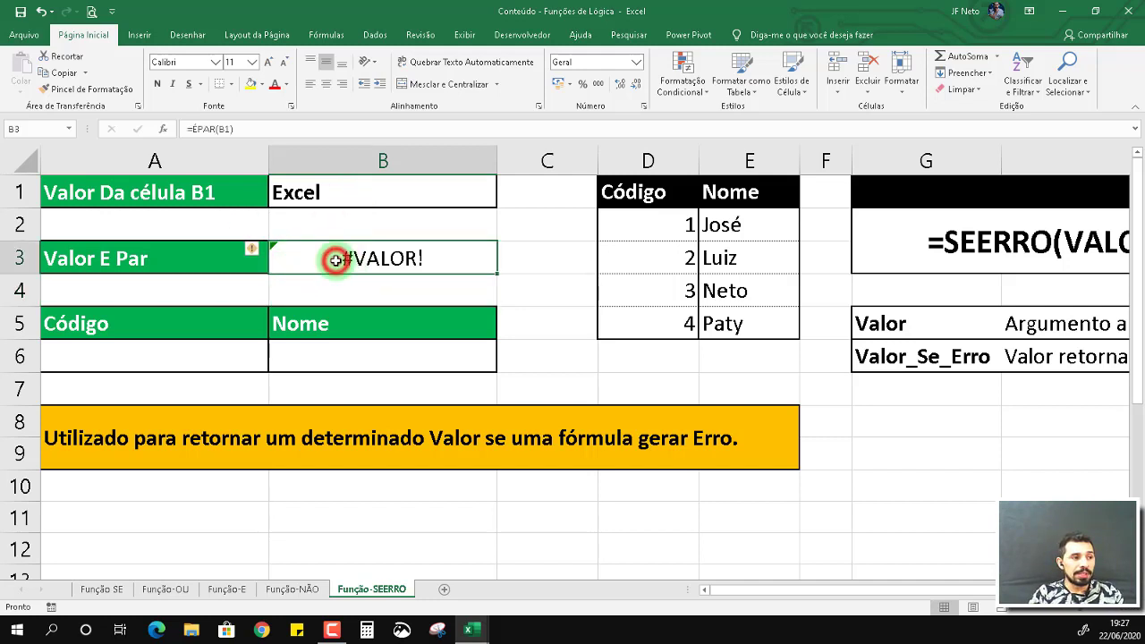
double_click(336, 259)
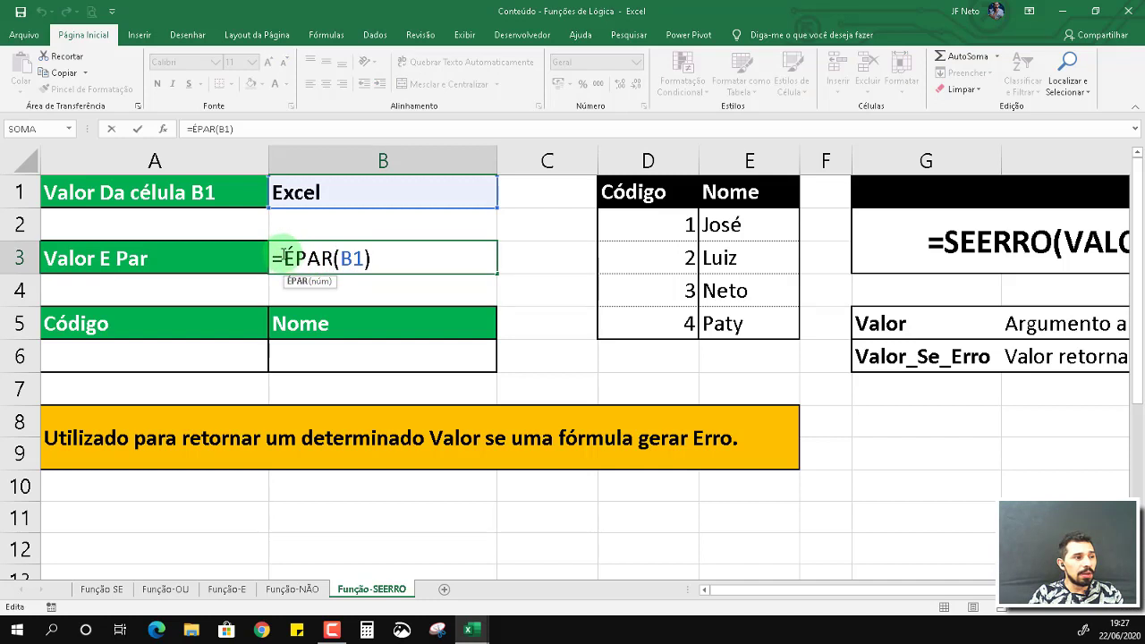
click(282, 255)
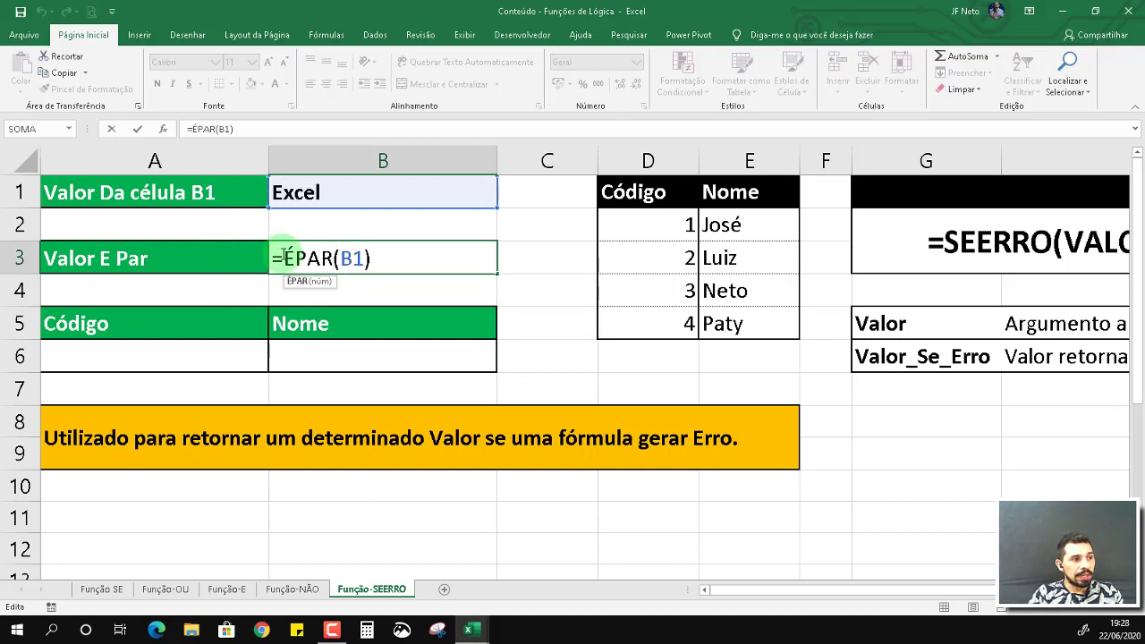
click(282, 257)
text(see)
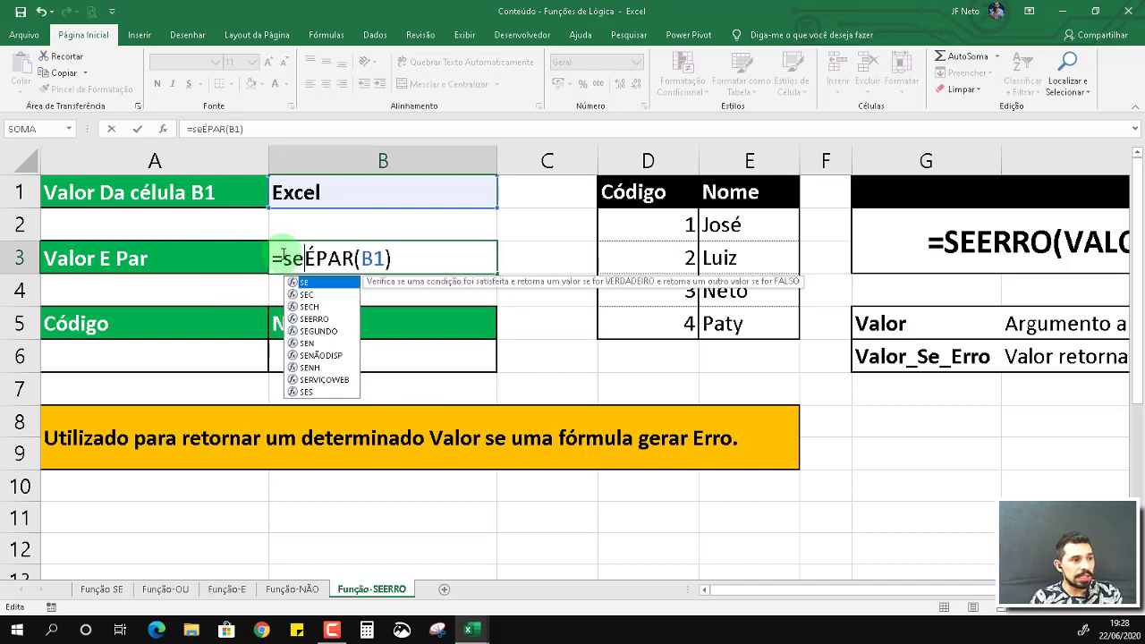
key(Tab)
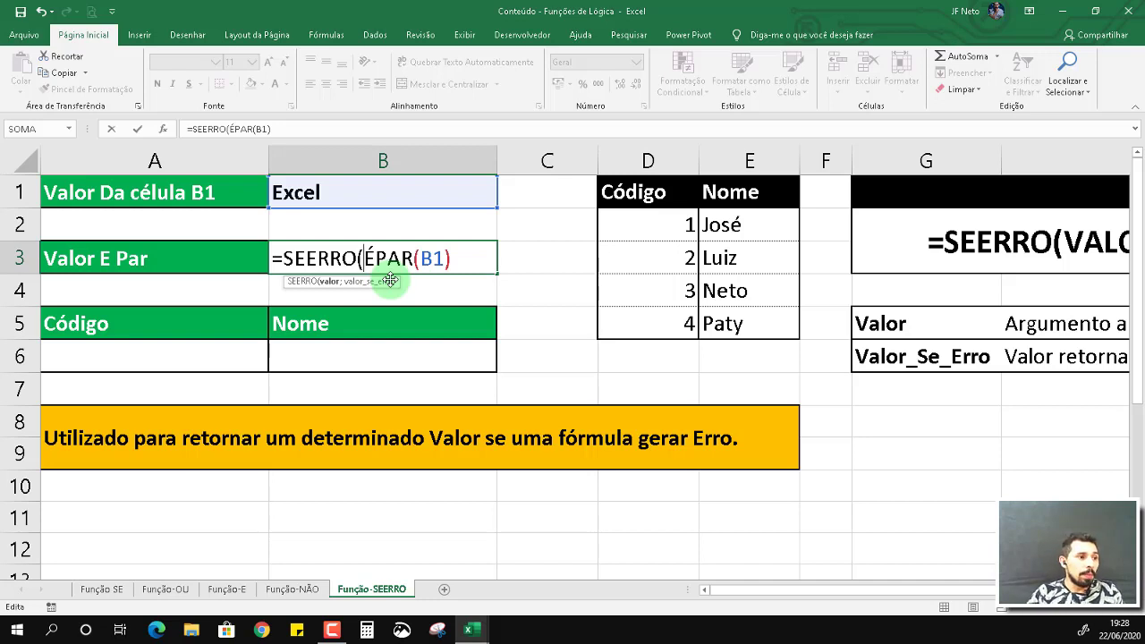
click(455, 258)
text(;)
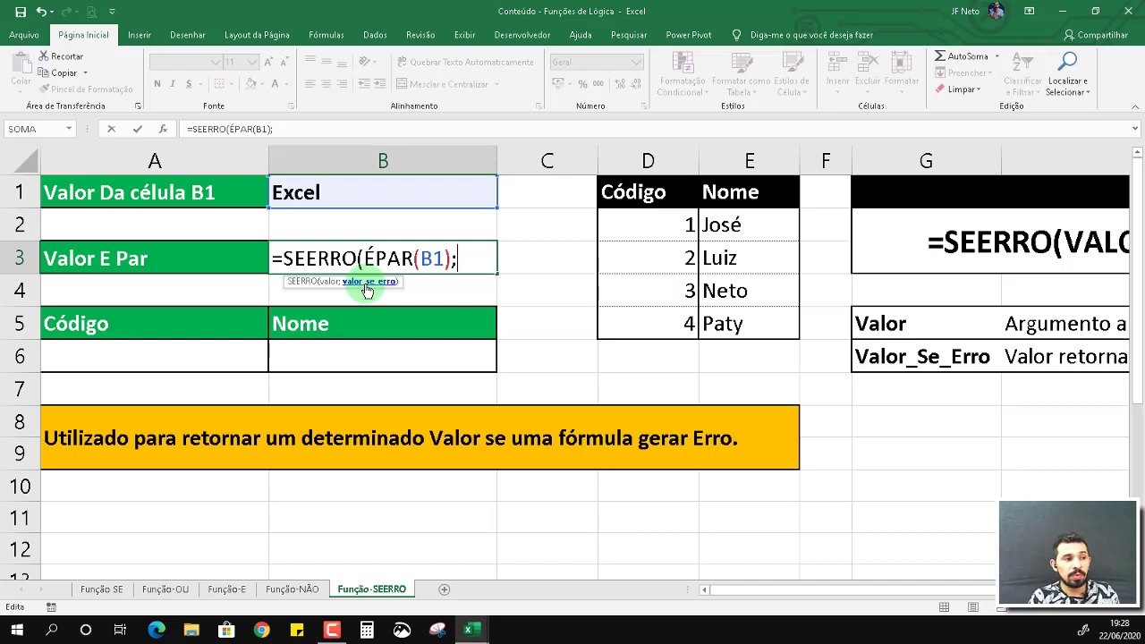
text(")
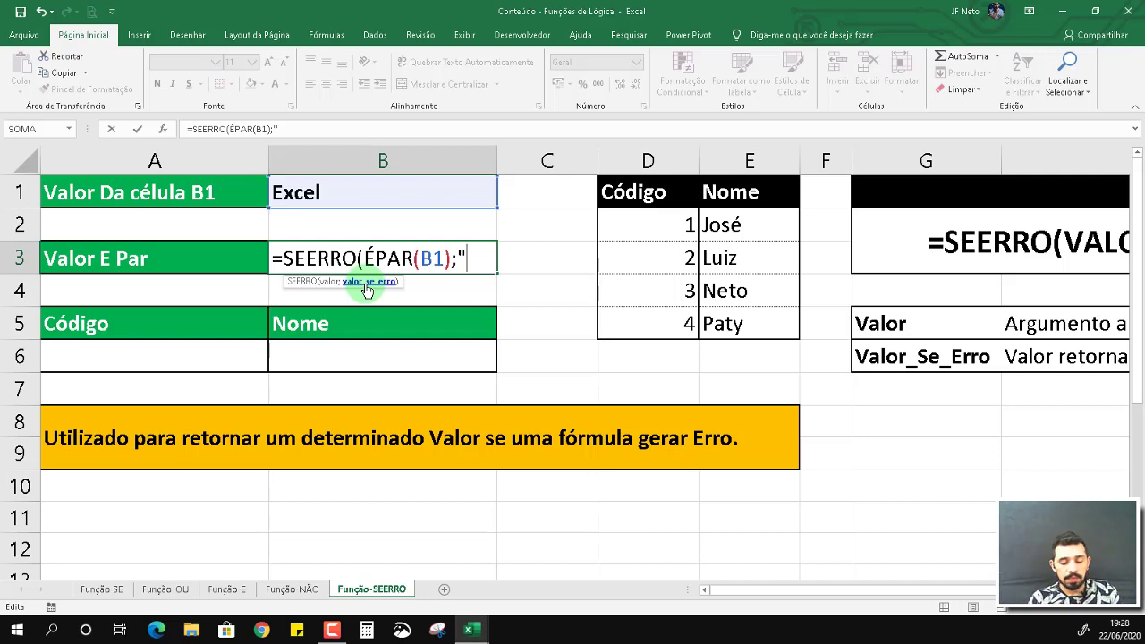
text(VAlor)
key(BackSpace)
key(BackSpace)
key(BackSpace)
key(BackSpace)
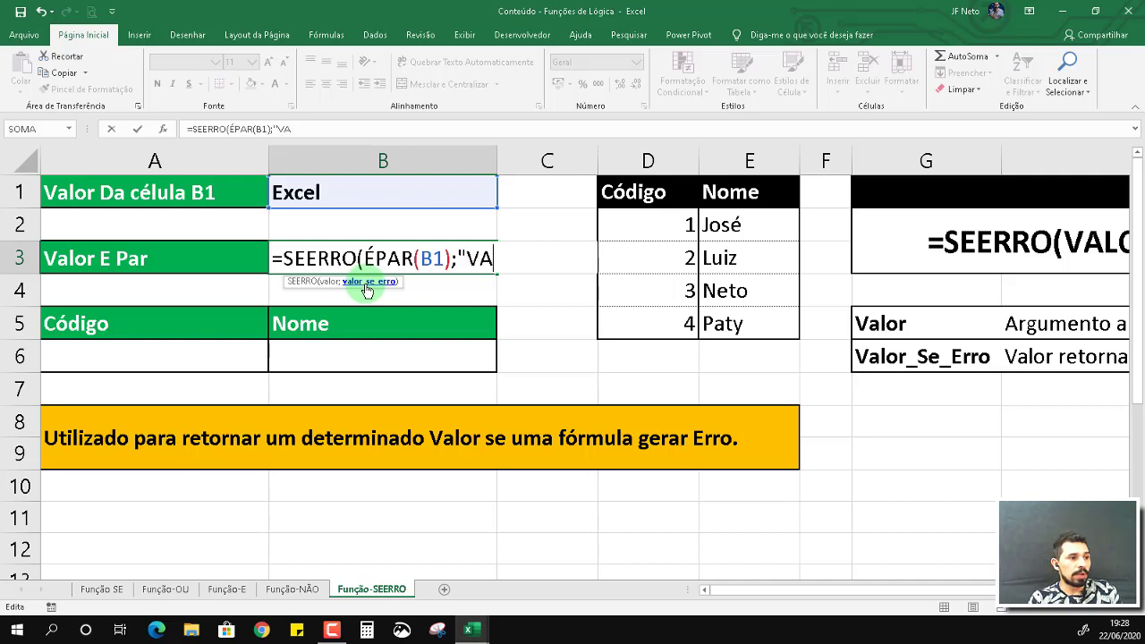
text(alor Inválido)
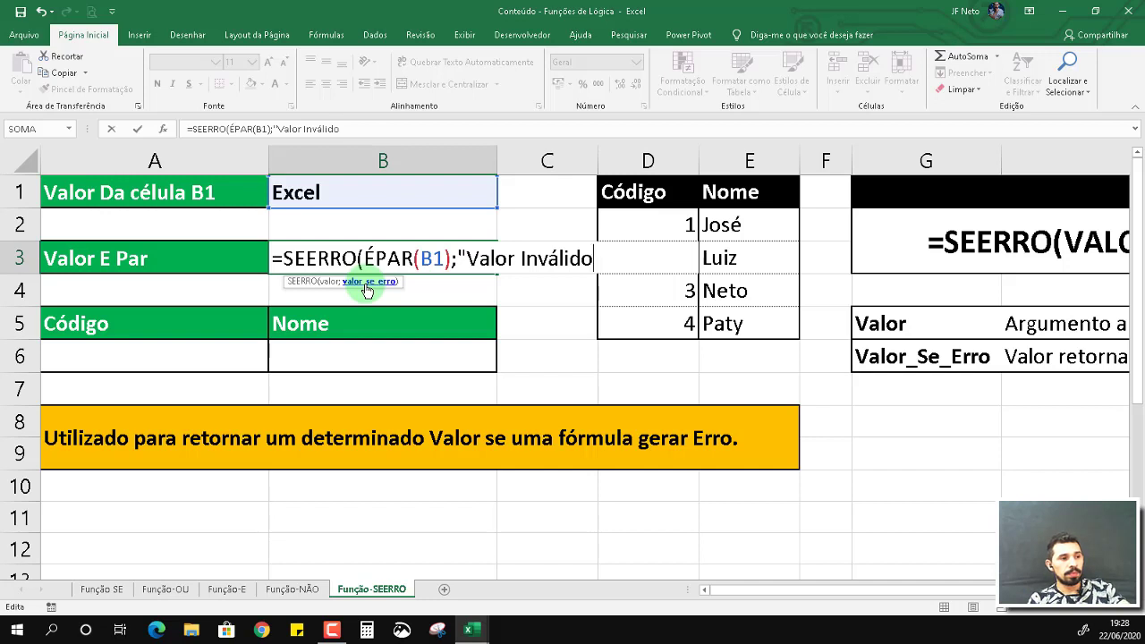
key(BackSpace)
key(BackSpace)
key(BackSpace)
key(BackSpace)
key(BackSpace)
key(BackSpace)
key(BackSpace)
key(BackSpace)
key(BackSpace)
key(BackSpace)
key(BackSpace)
key(BackSpace)
key(BackSpace)
key(BackSpace)
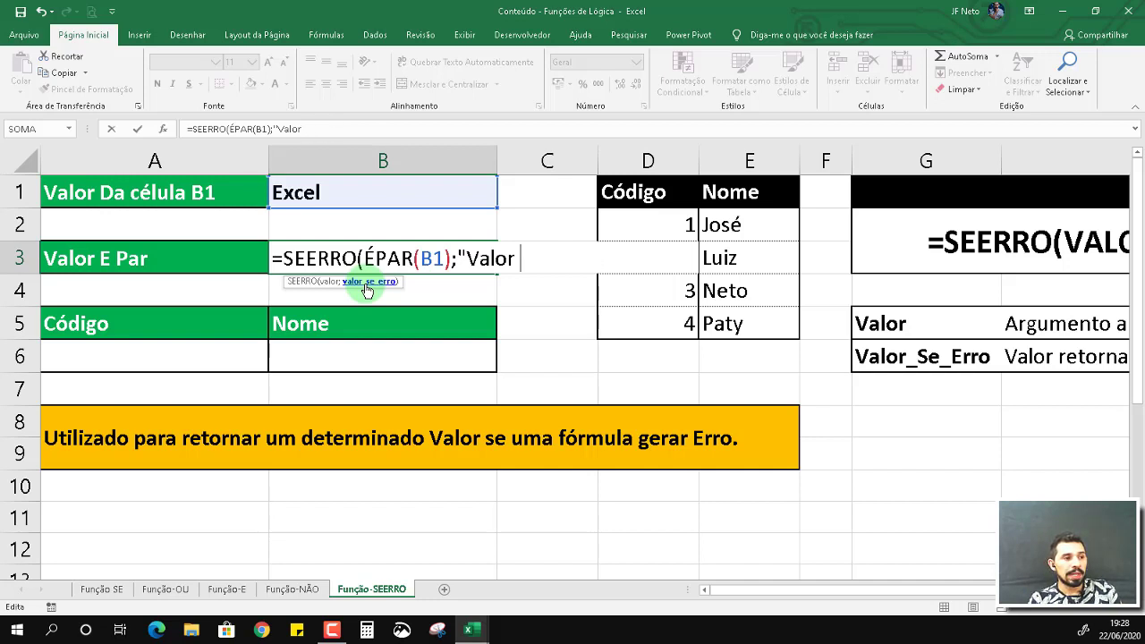
Step: Complete B3's SEERRO formula with the error text "Tipo de Valor Inválido" and commit it
text(Ti)
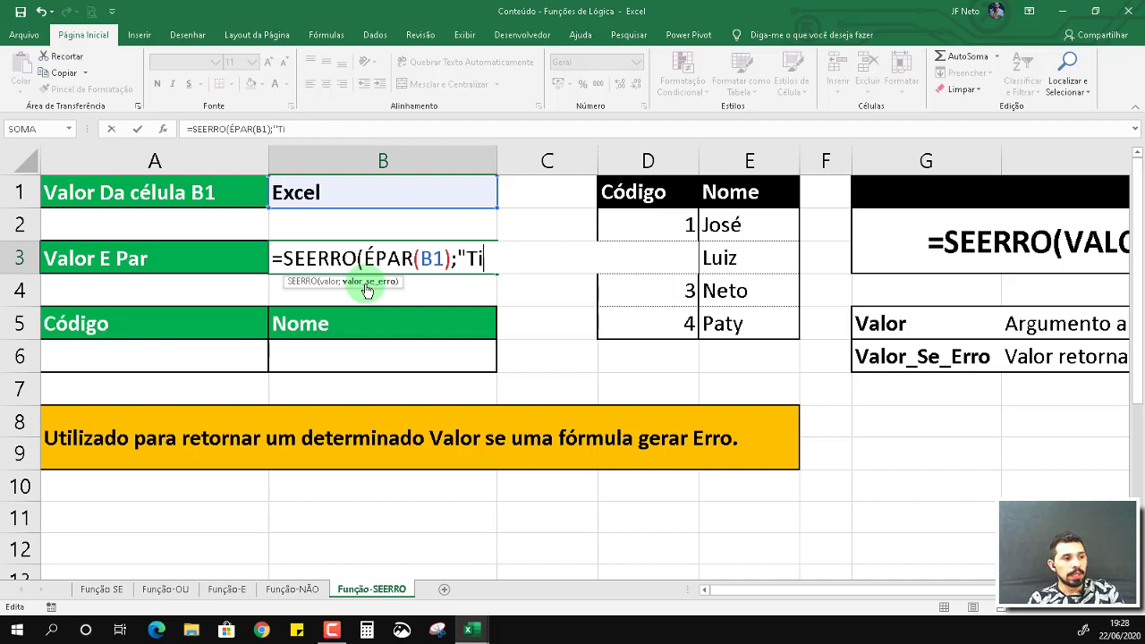
text(po de V)
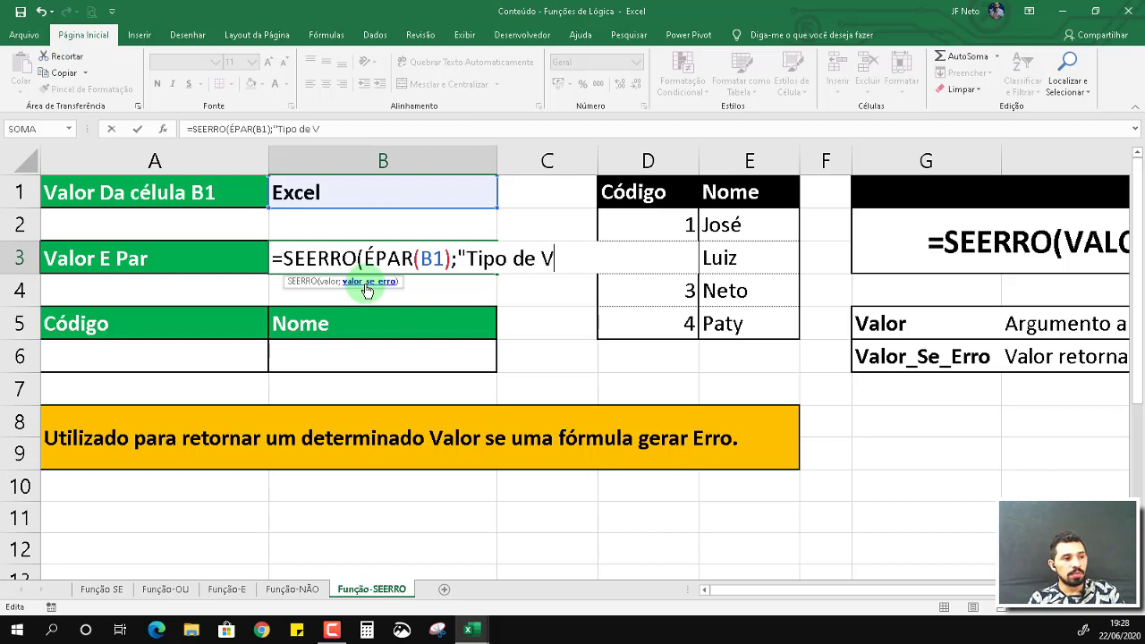
text(alor Inválido")
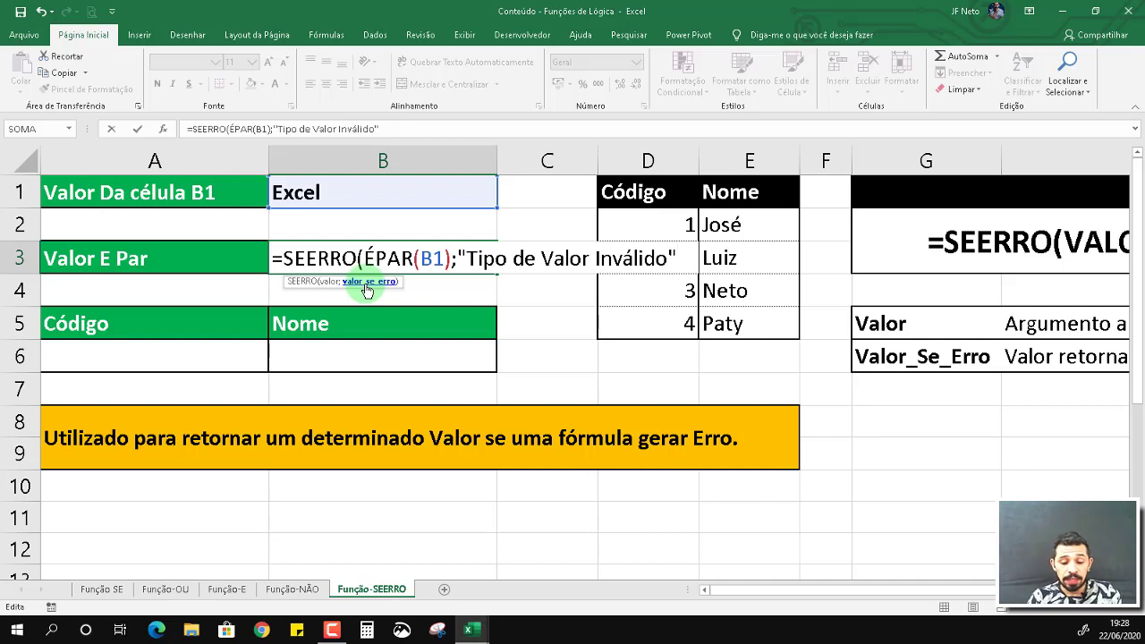
text())
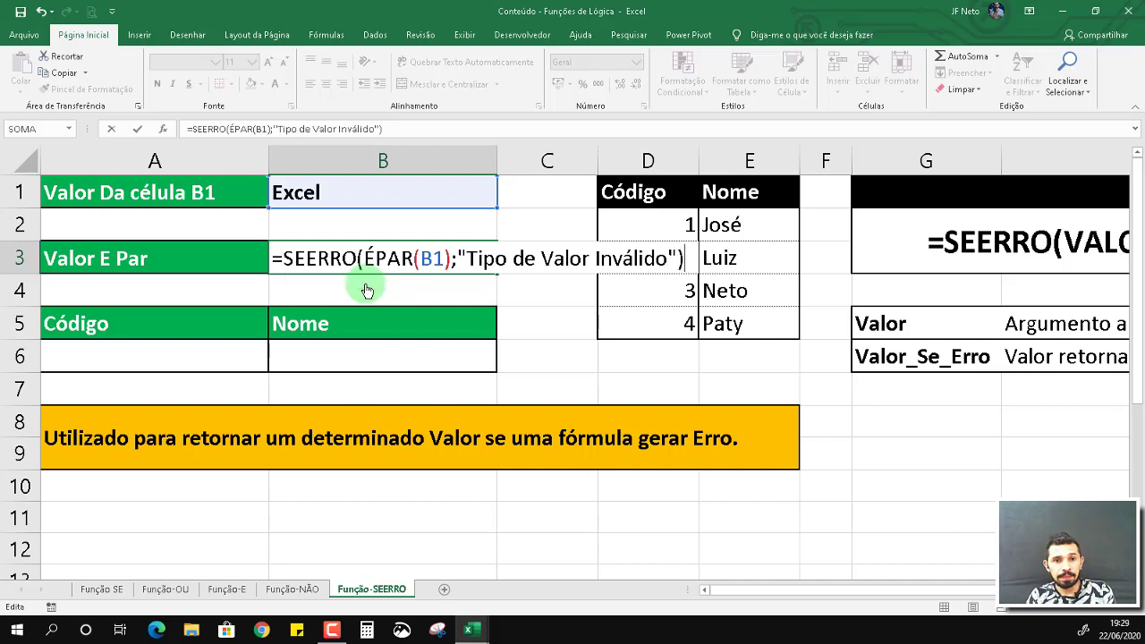
key(Return)
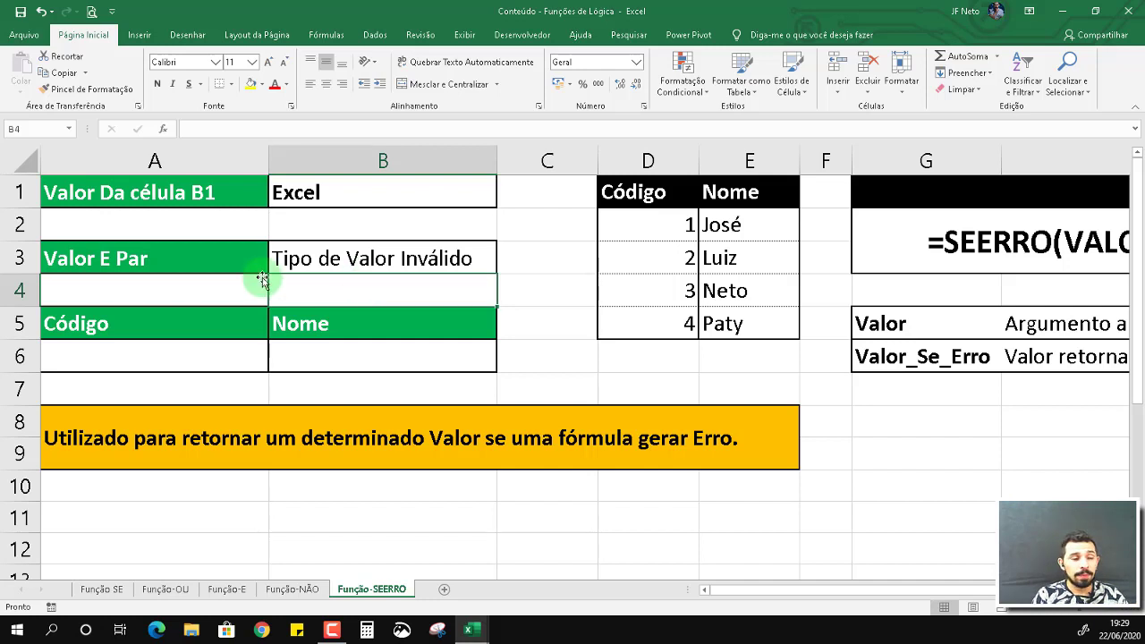
Step: Test the SEERRO formula with numbers by entering 1 and then 2 in cell B1
click(301, 183)
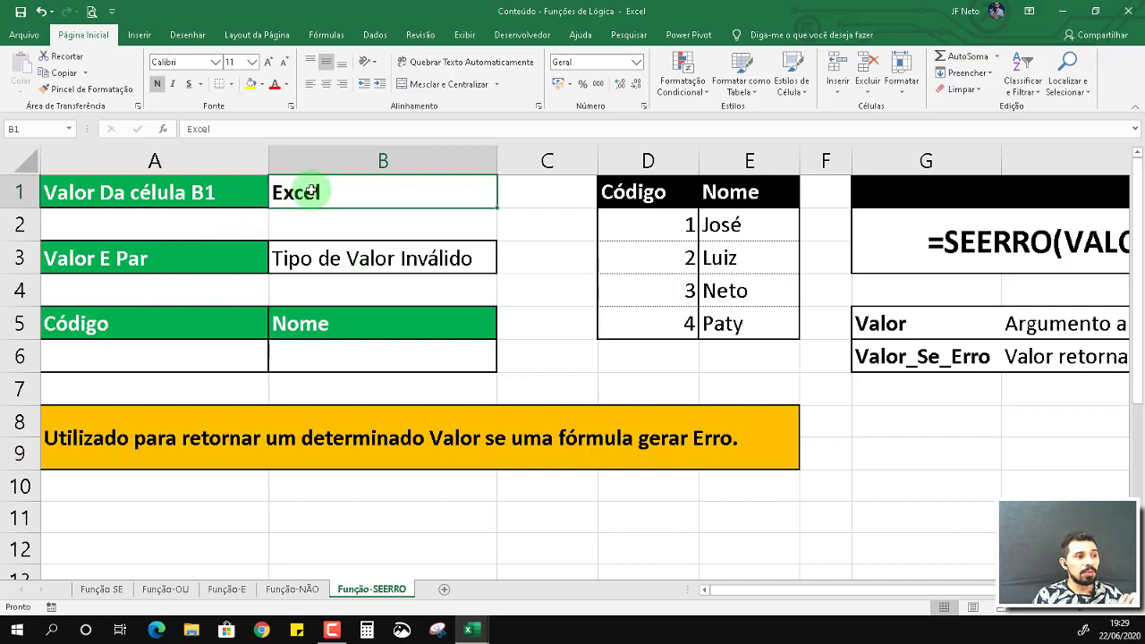
text(1)
key(Return)
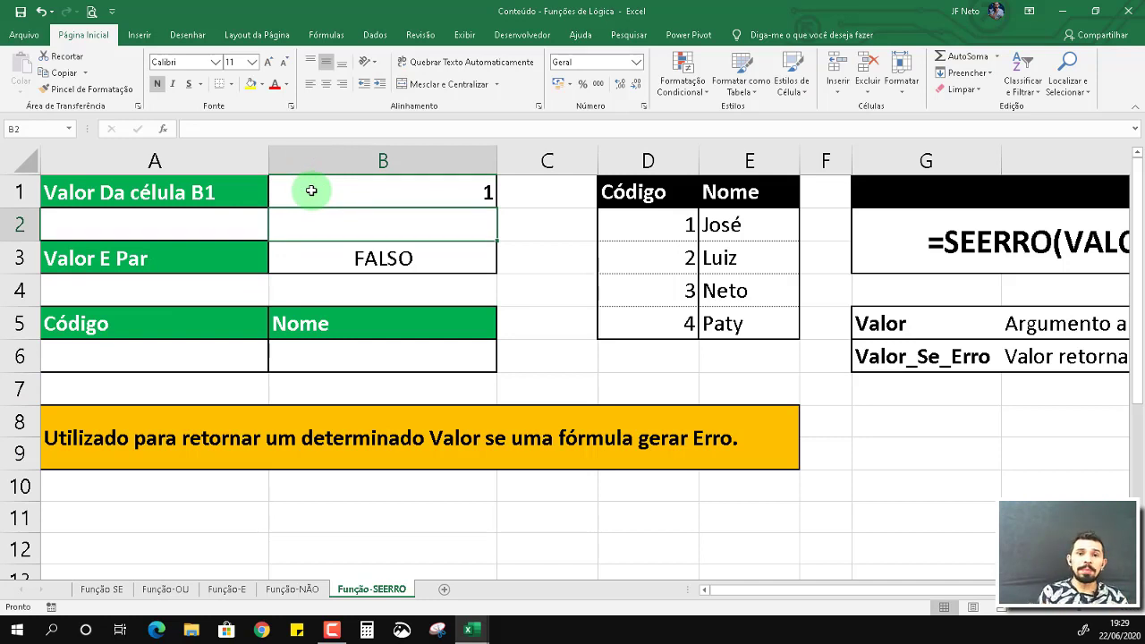
click(311, 191)
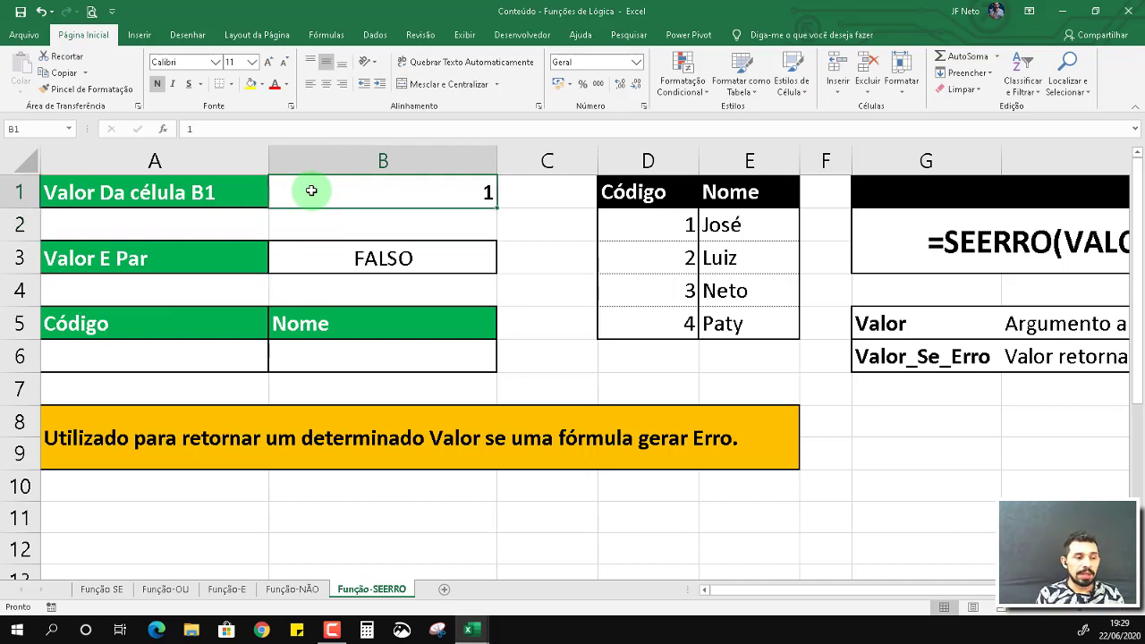
text(2)
key(Return)
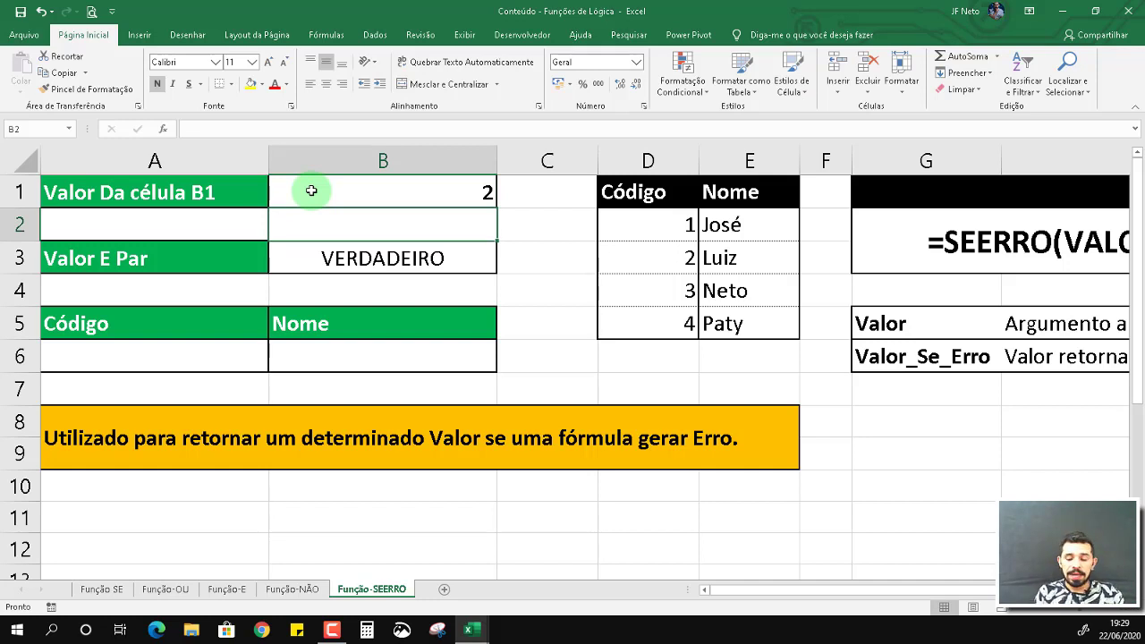
Step: Enter the text AAA in cell B1 to test the formula's error handling
click(311, 190)
text(AAA)
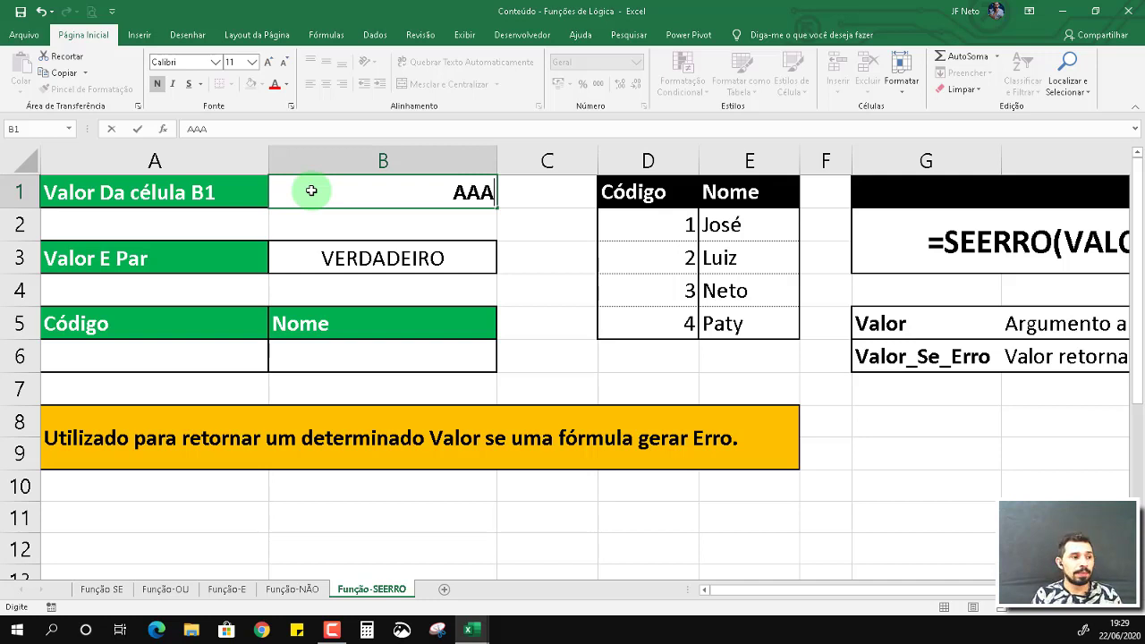
key(Return)
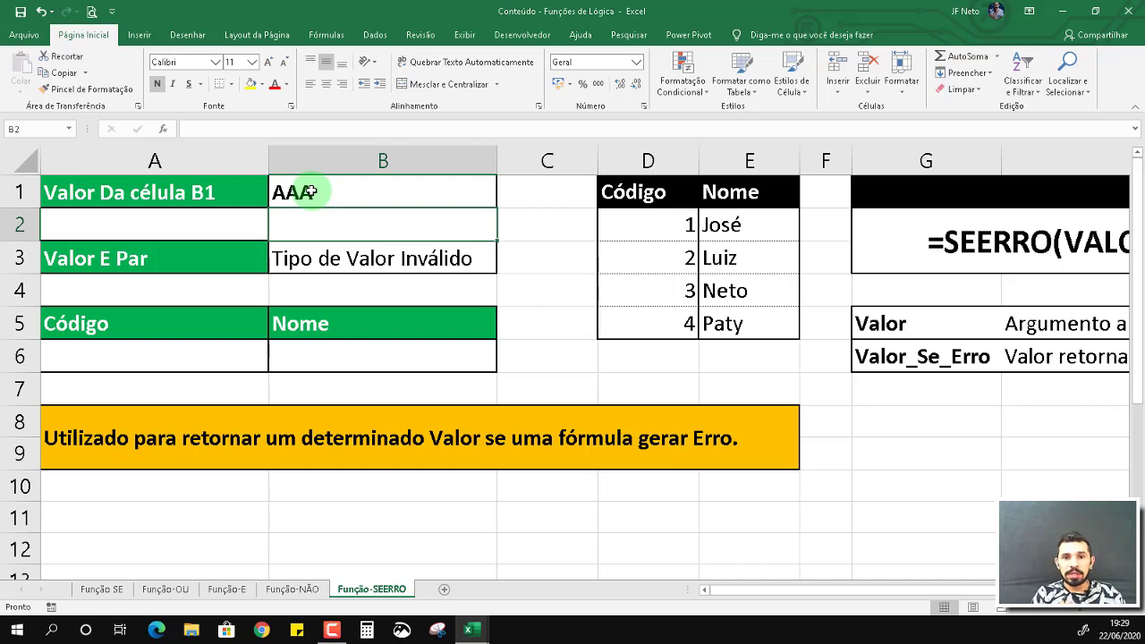
Step: Enter 2 as the lookup code in cell A6, under Código
click(78, 359)
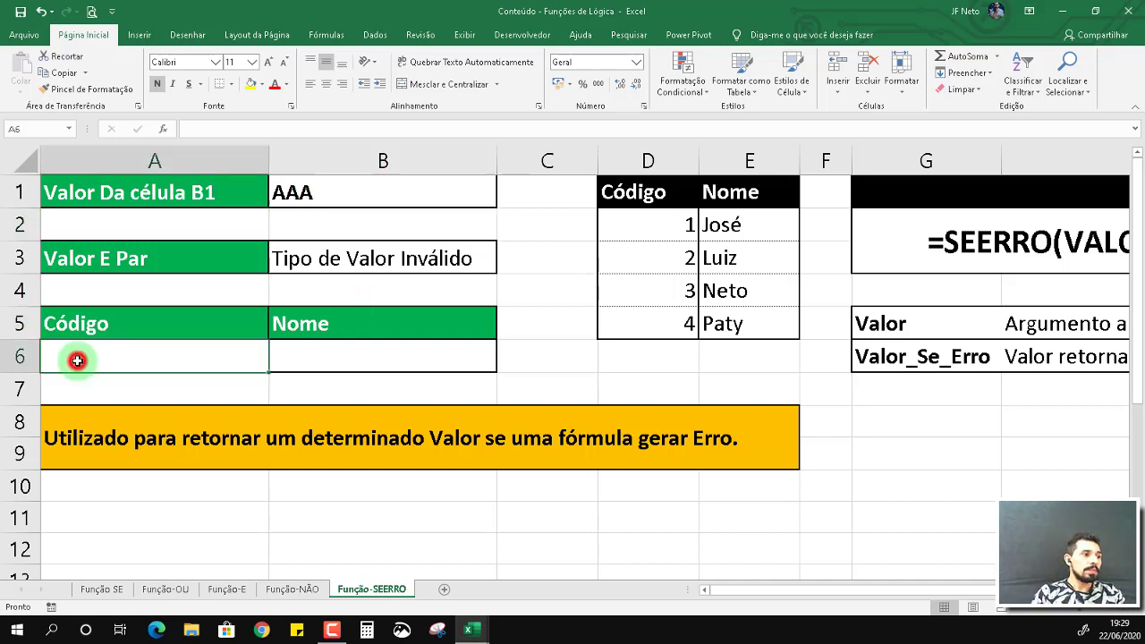
click(446, 371)
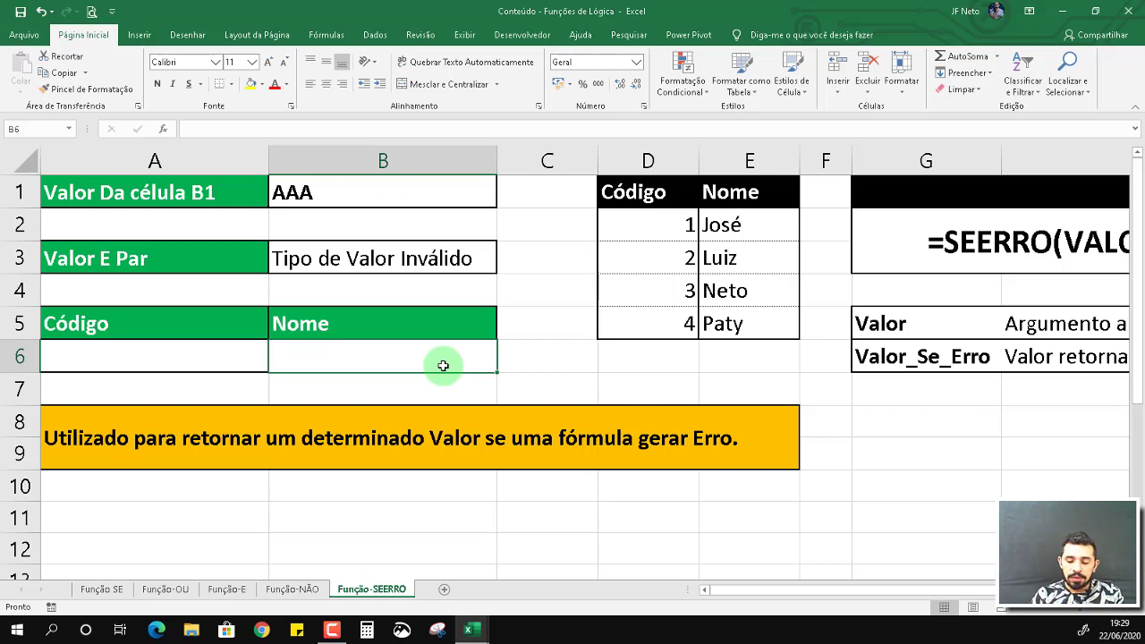
key(Left)
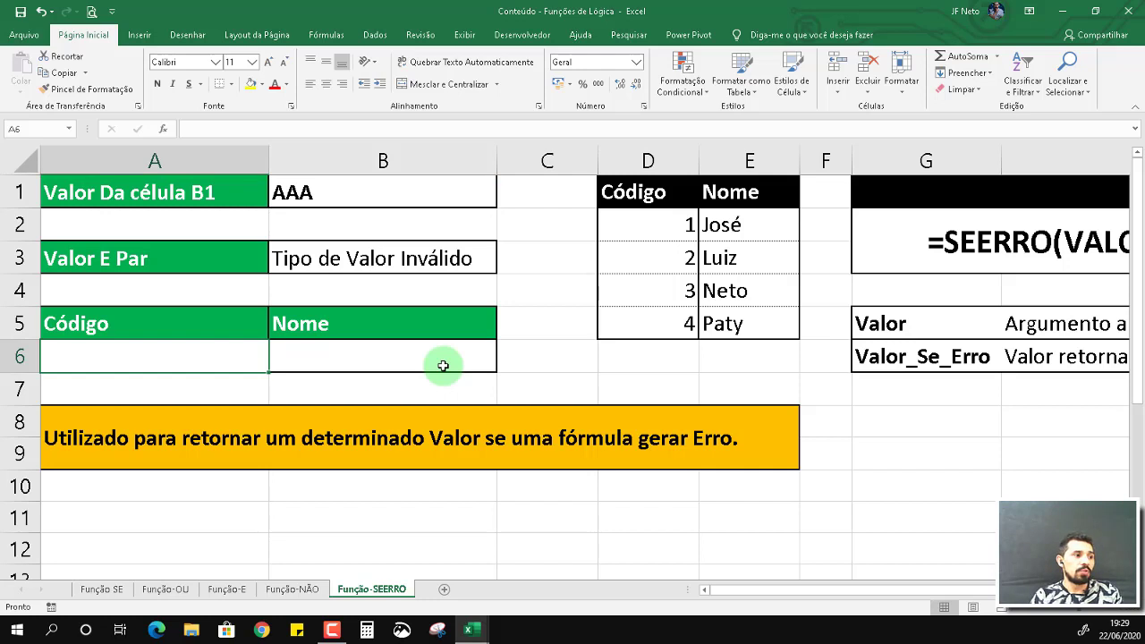
text(2)
click(443, 365)
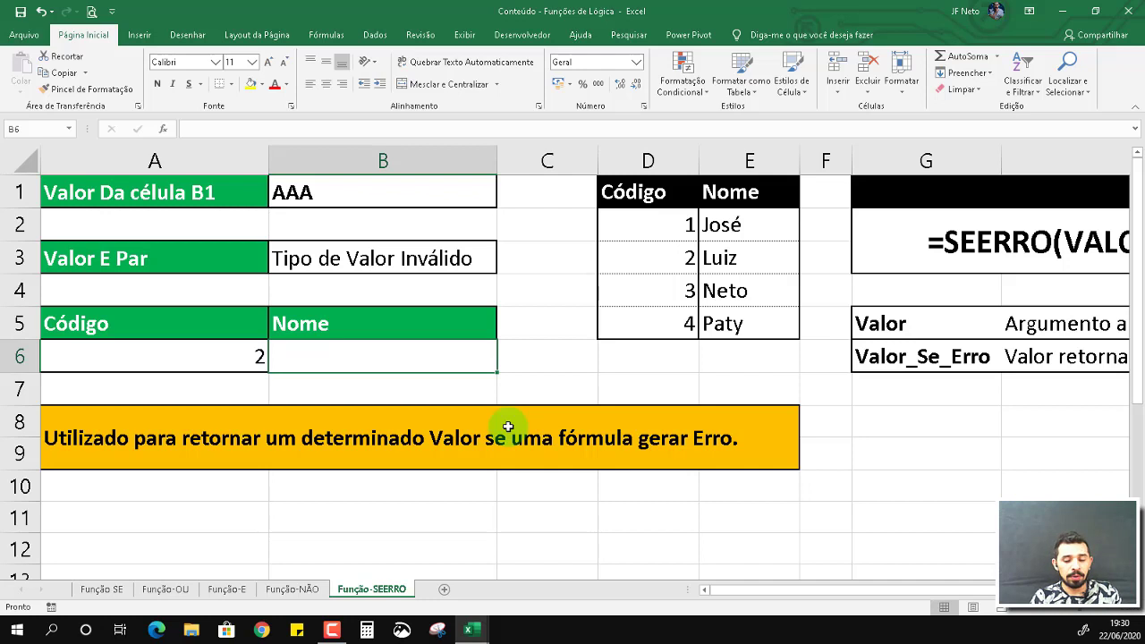
Step: Enter =PROCV(A6;D1:E5;2;FALSO) in cell B6 to look up the name for the code in A6
text(=)
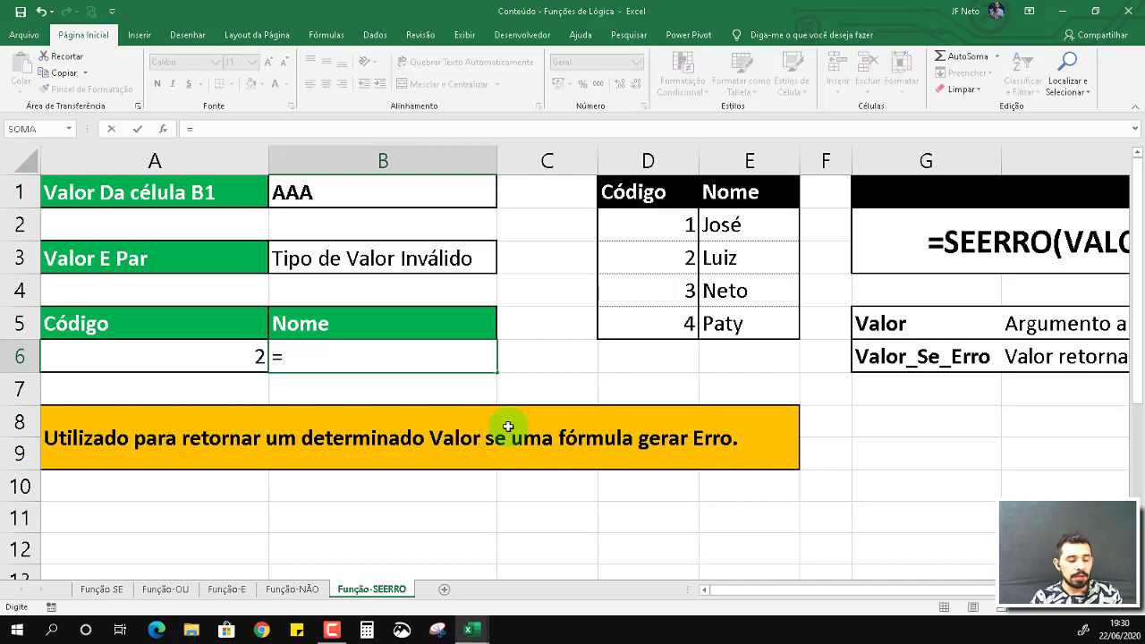
text(Procv)
key(Tab)
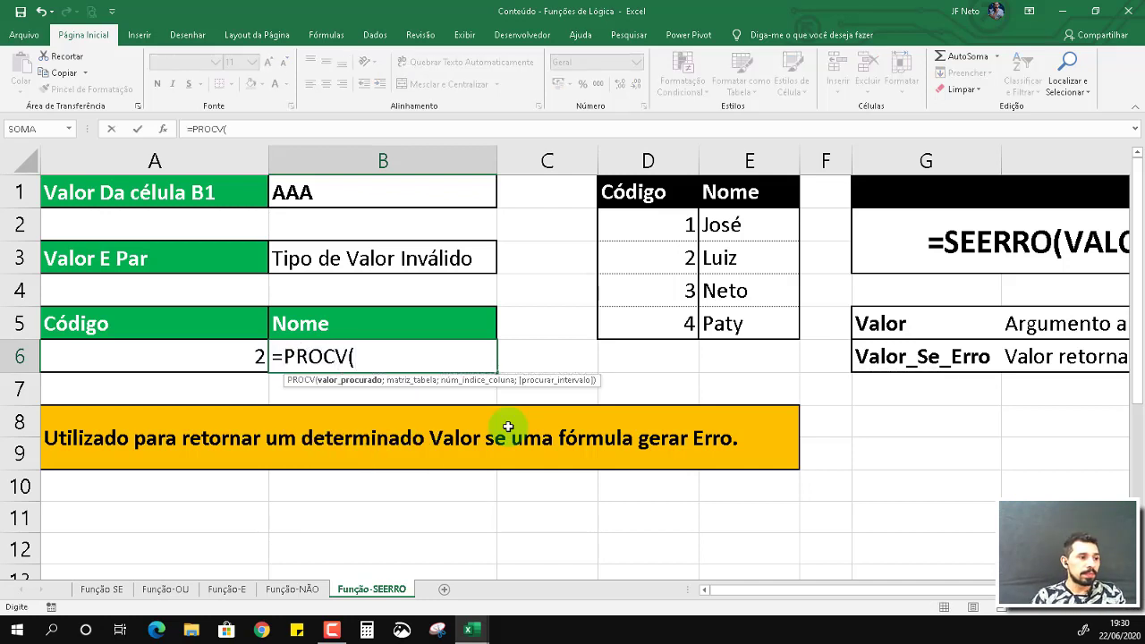
click(243, 350)
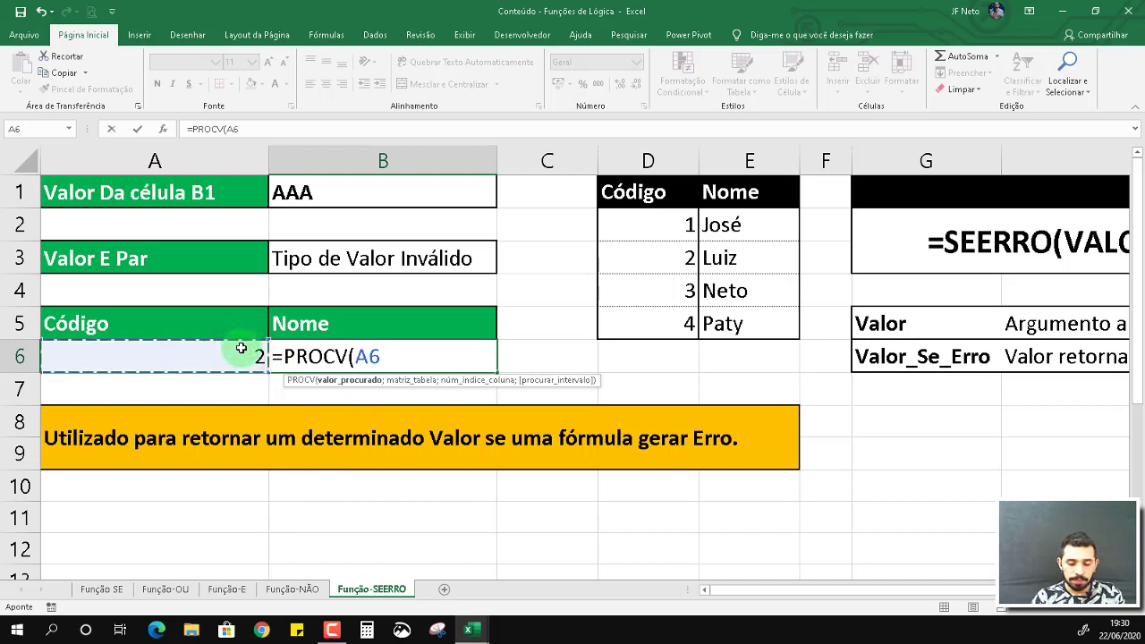
text(;)
drag(635, 198, 751, 324)
text(;)
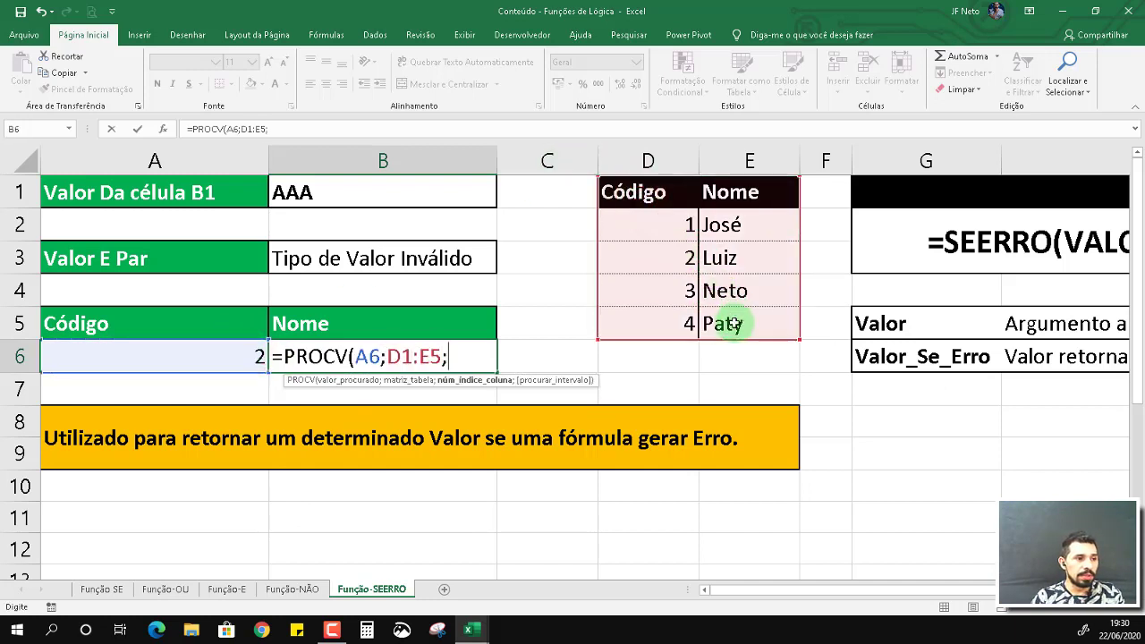
text(2)
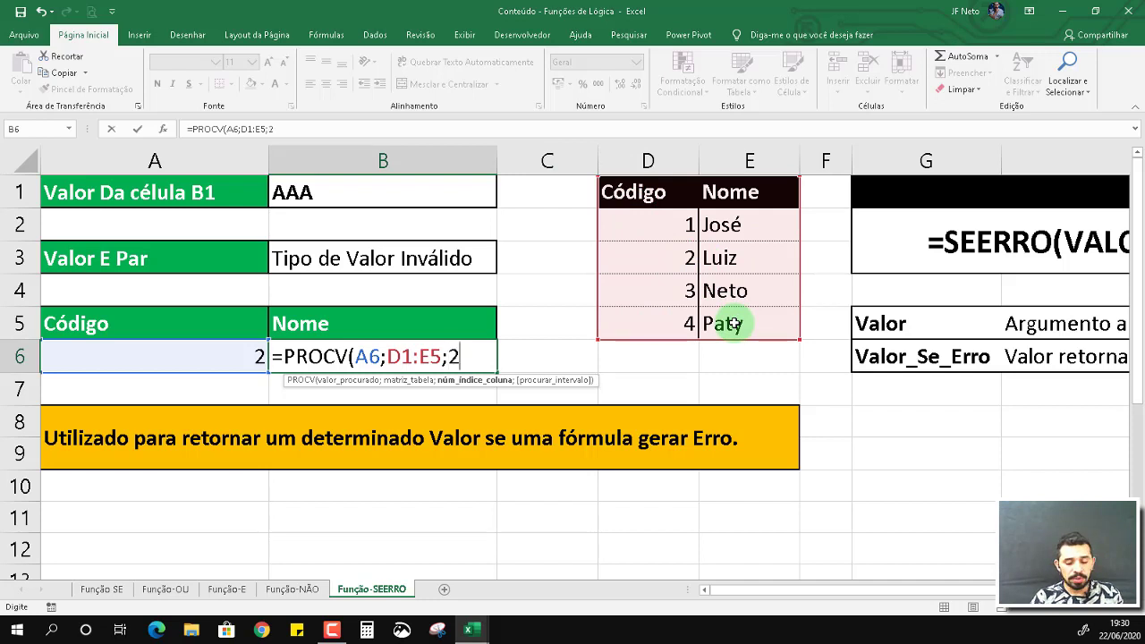
text(;)
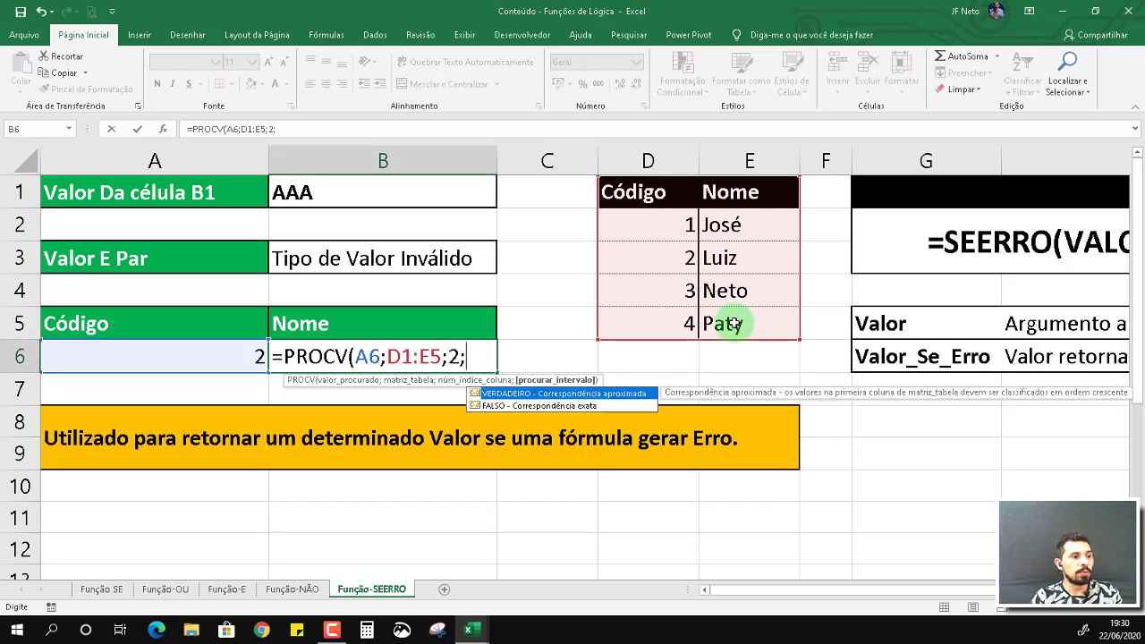
double_click(558, 405)
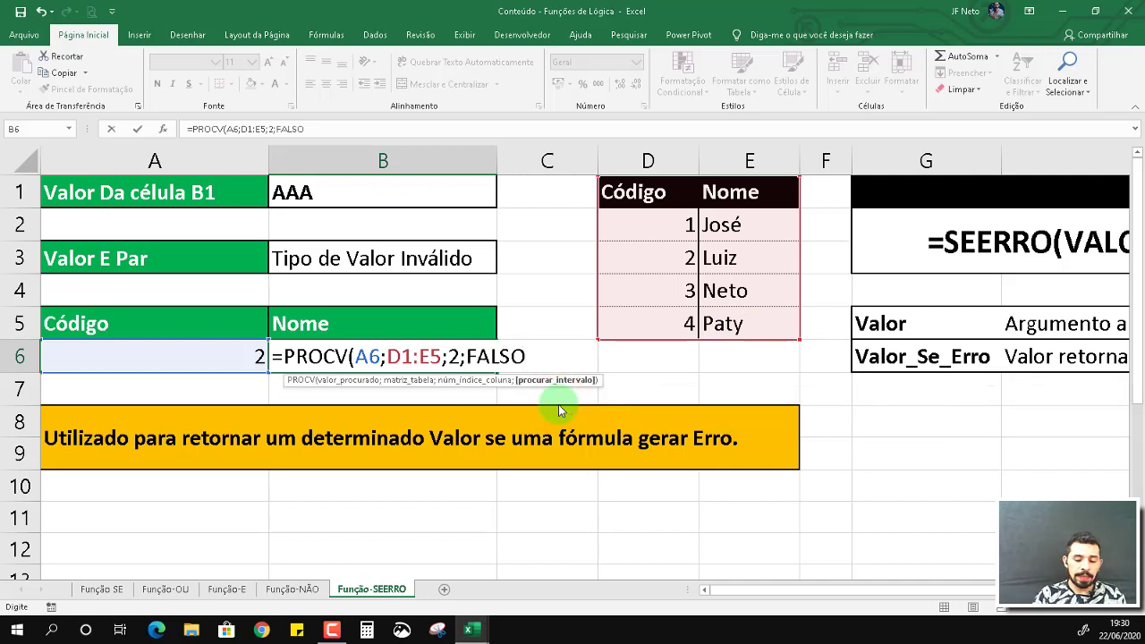
text())
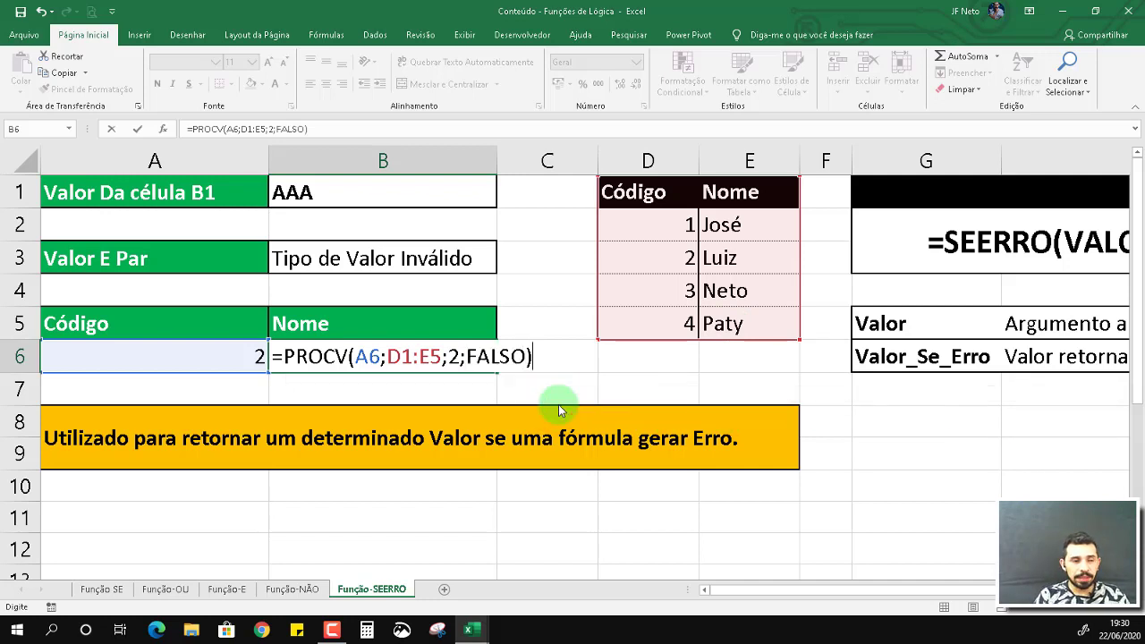
key(Return)
Step: Test the PROCV lookup by entering codes 1, 4 and 3 in turn in cell A6
key(Up)
key(Left)
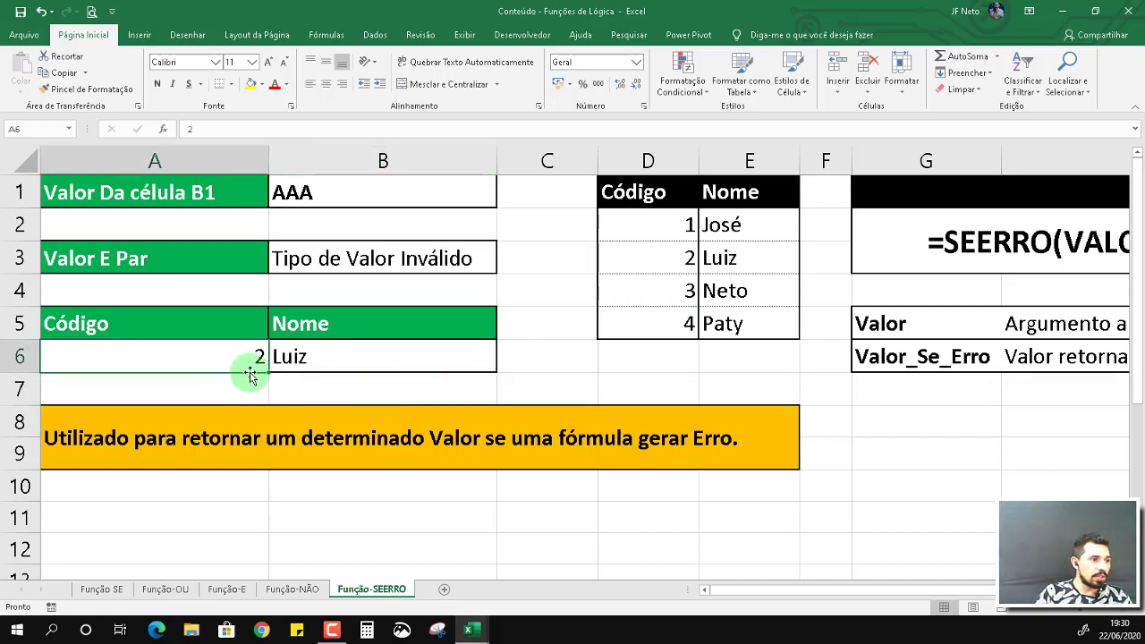
text(1)
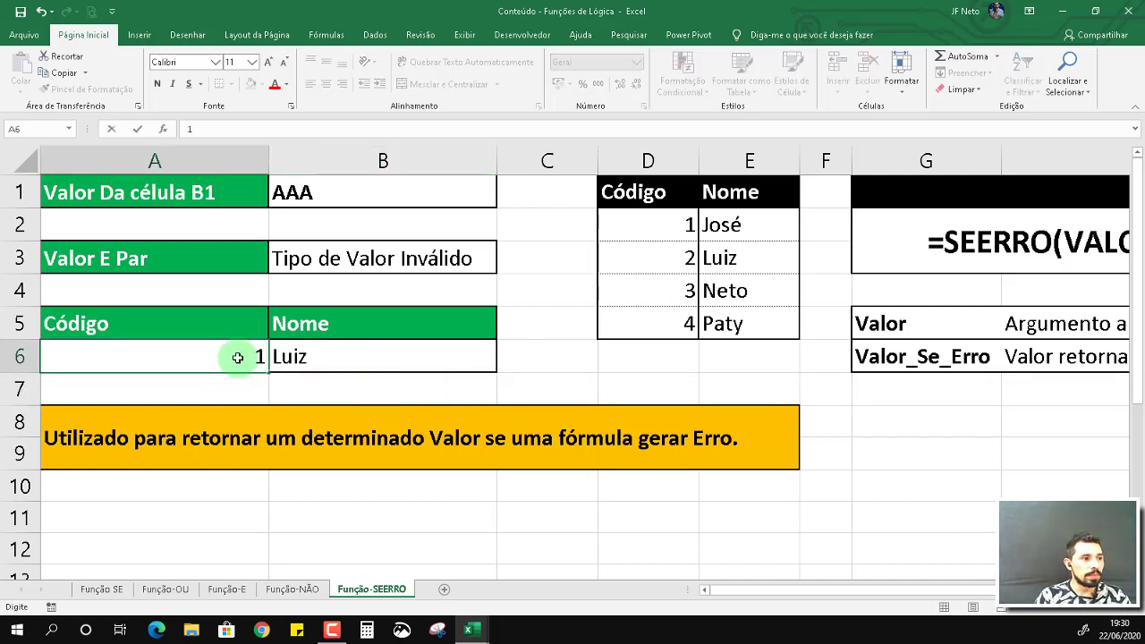
key(Return)
key(Up)
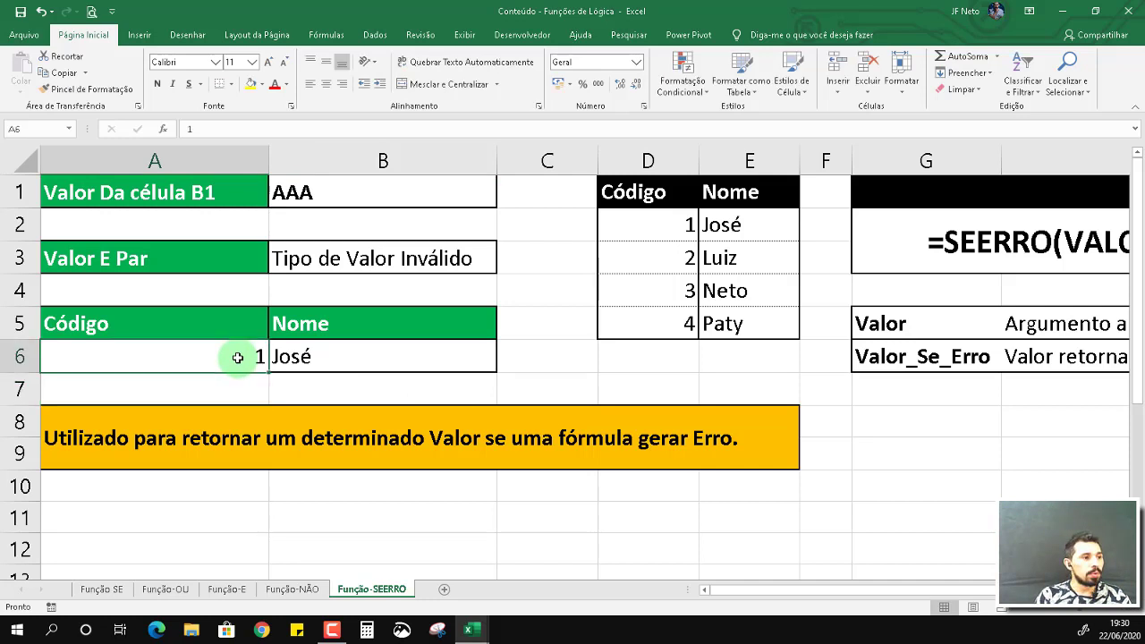
text(4)
key(Return)
key(Up)
text(3)
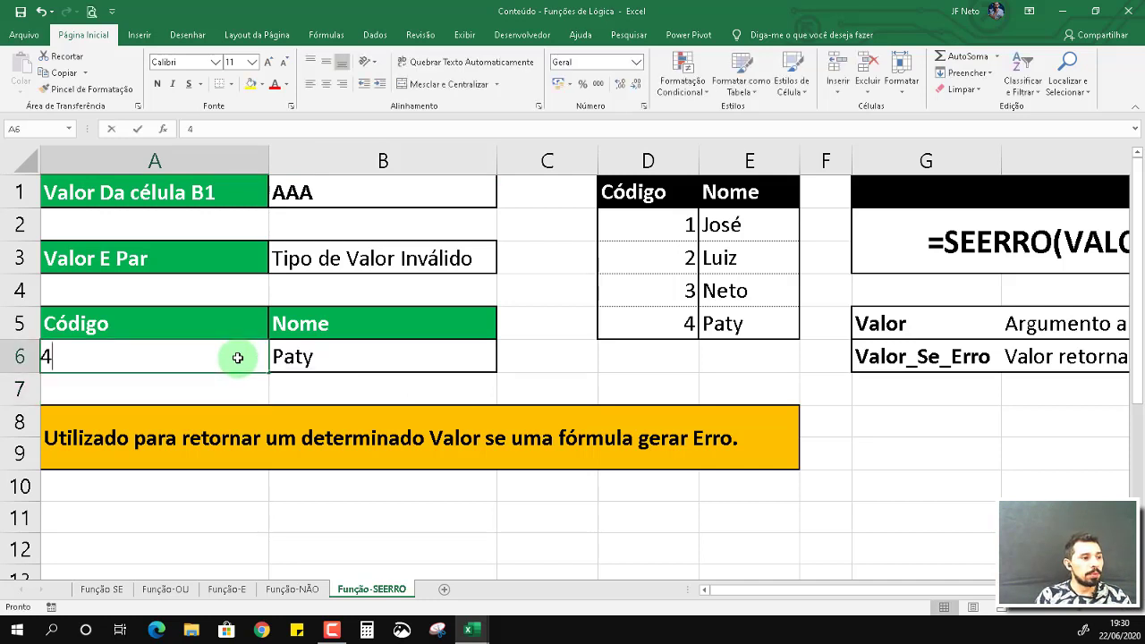
key(Return)
Step: Enter code 7, which is missing from the lookup table, in cell A6
key(Up)
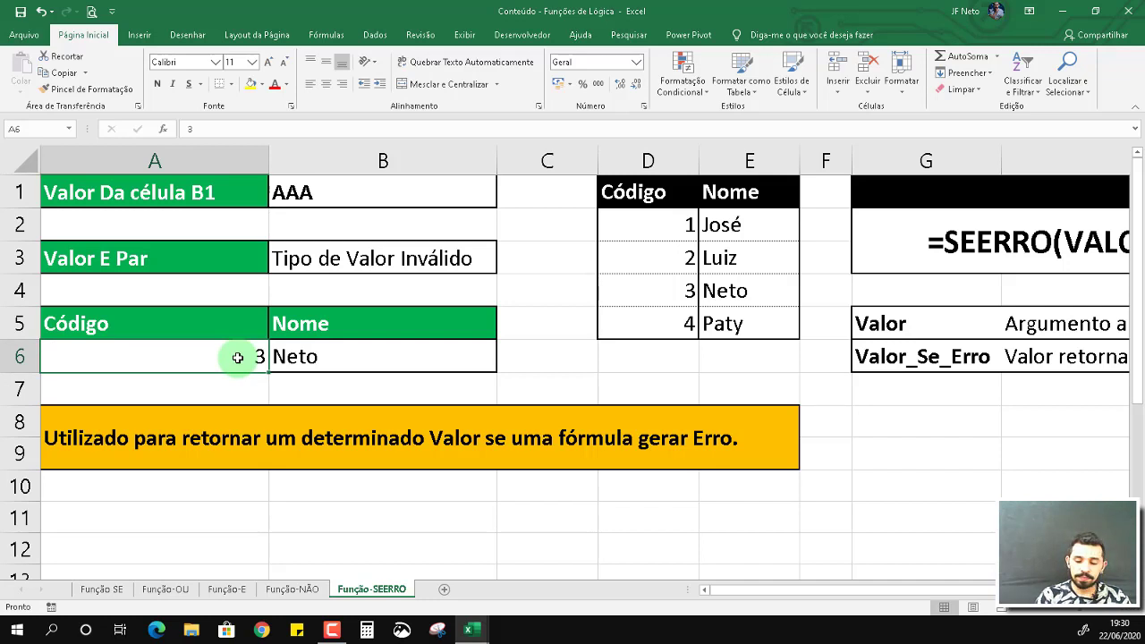
text(7)
key(Return)
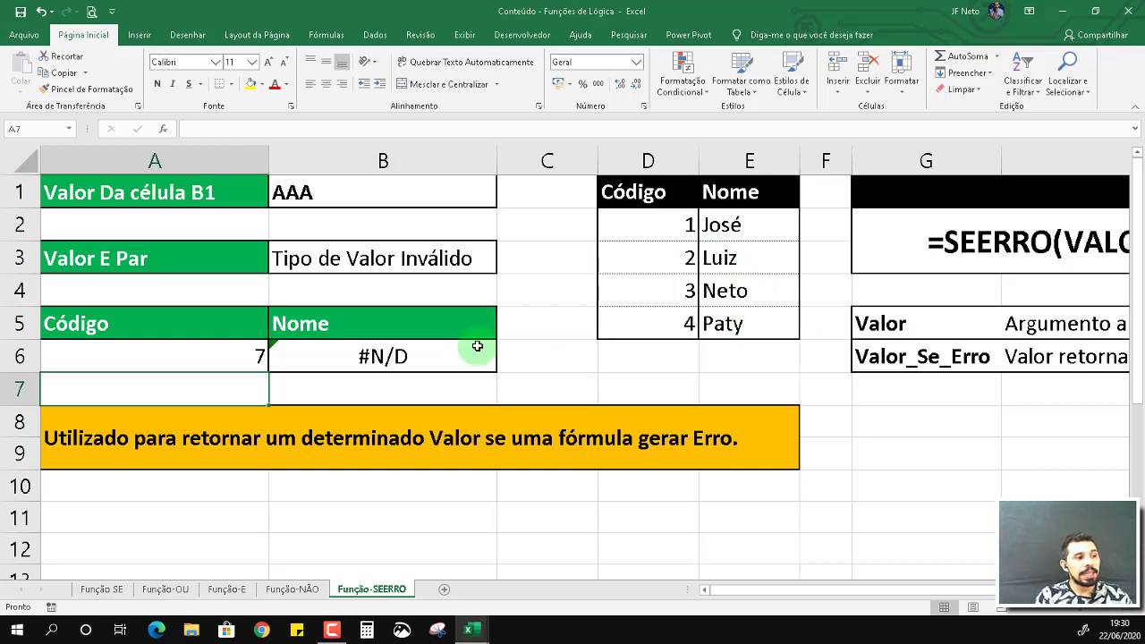
Step: Edit B6's formula to nest the existing PROCV as the first argument of a SEERRO function
double_click(332, 357)
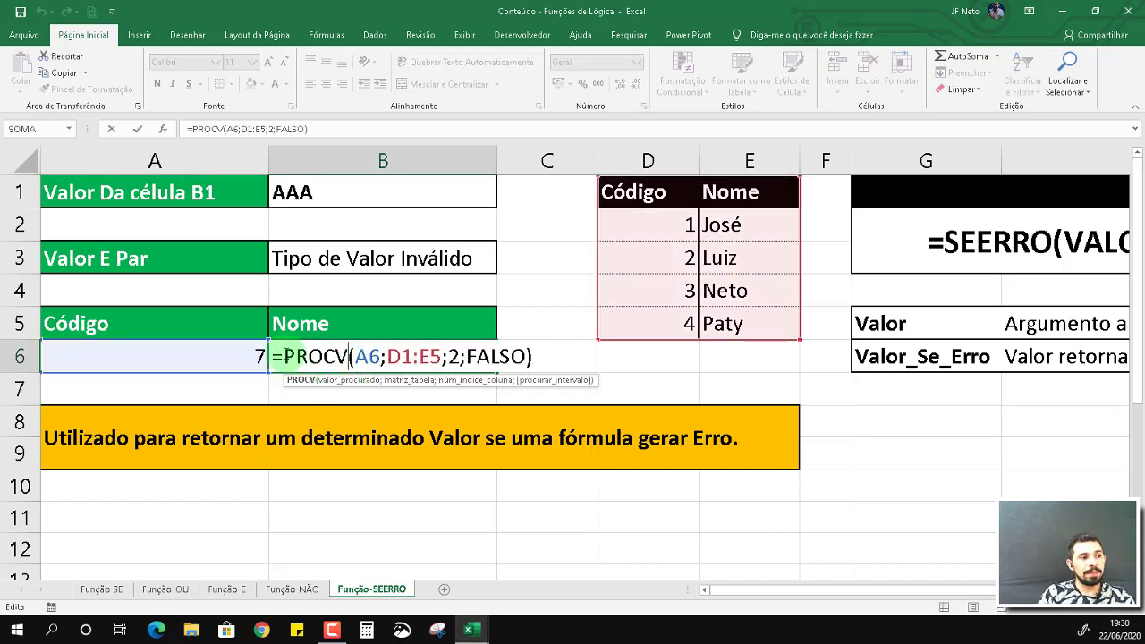
click(283, 356)
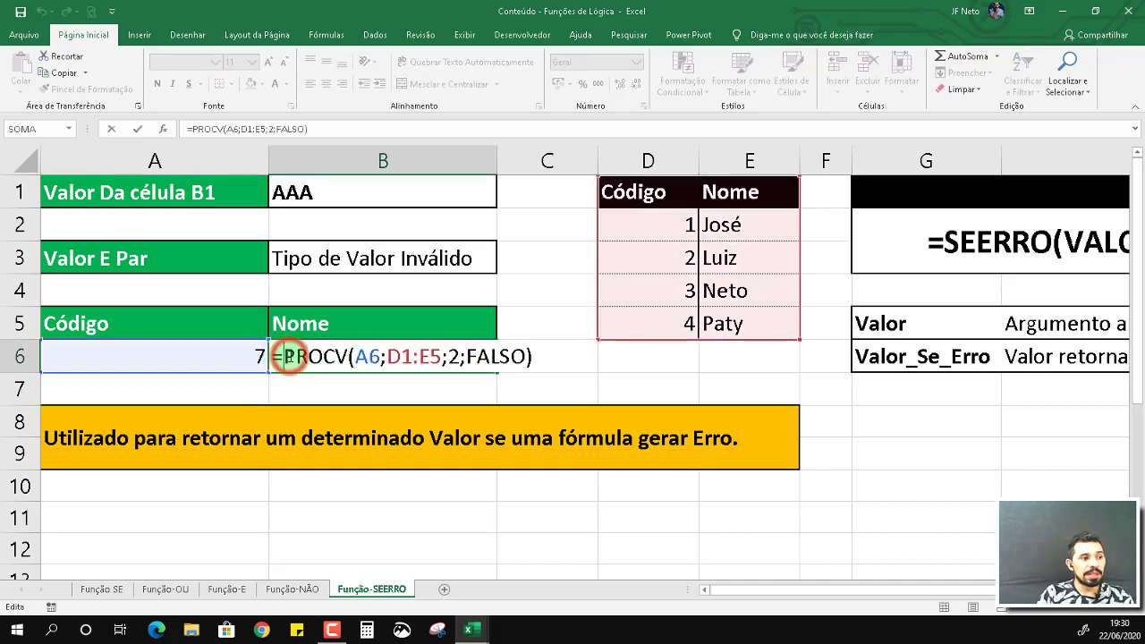
text(seer)
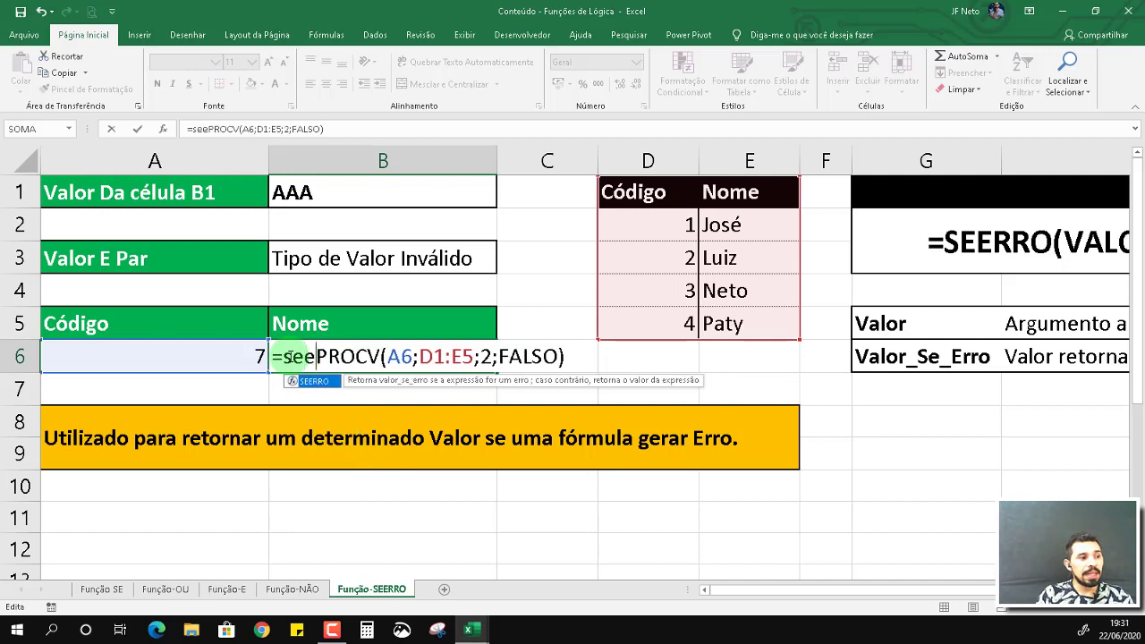
key(Tab)
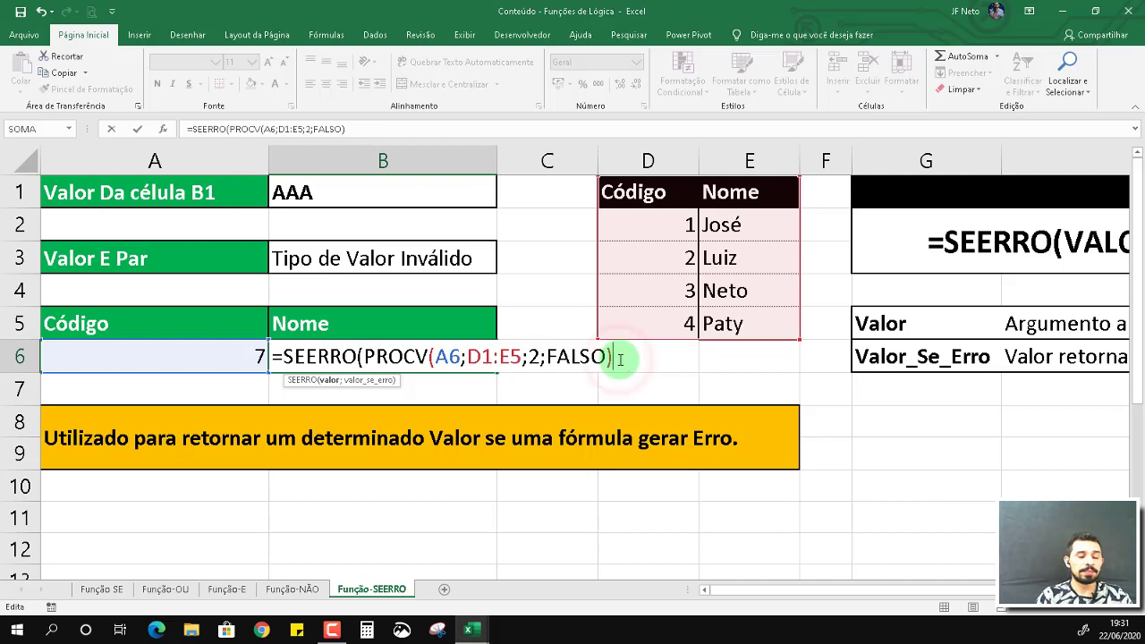
Step: Complete B6's SEERRO formula with the error text "Código Inexistente", commit it, and reselect the code cell A6
text(;)
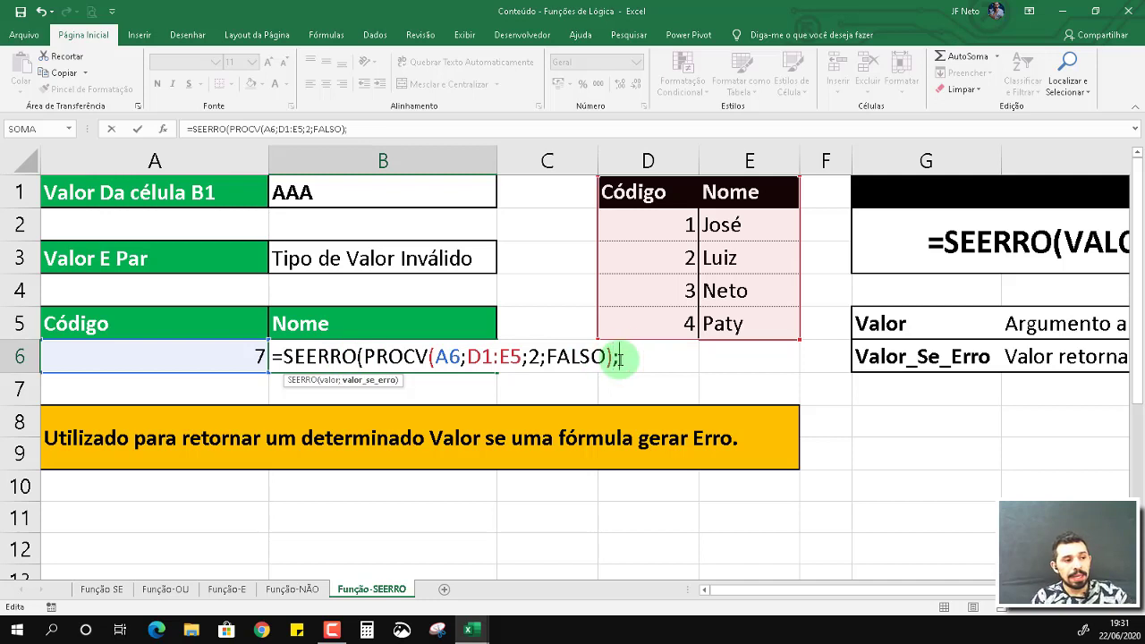
text(")
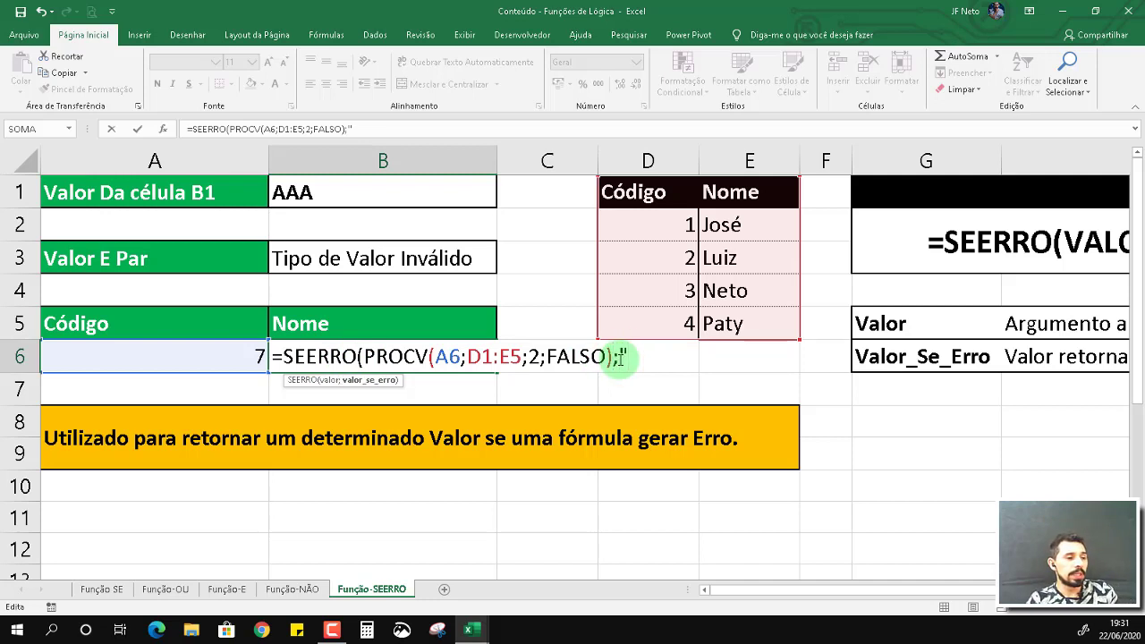
text(I)
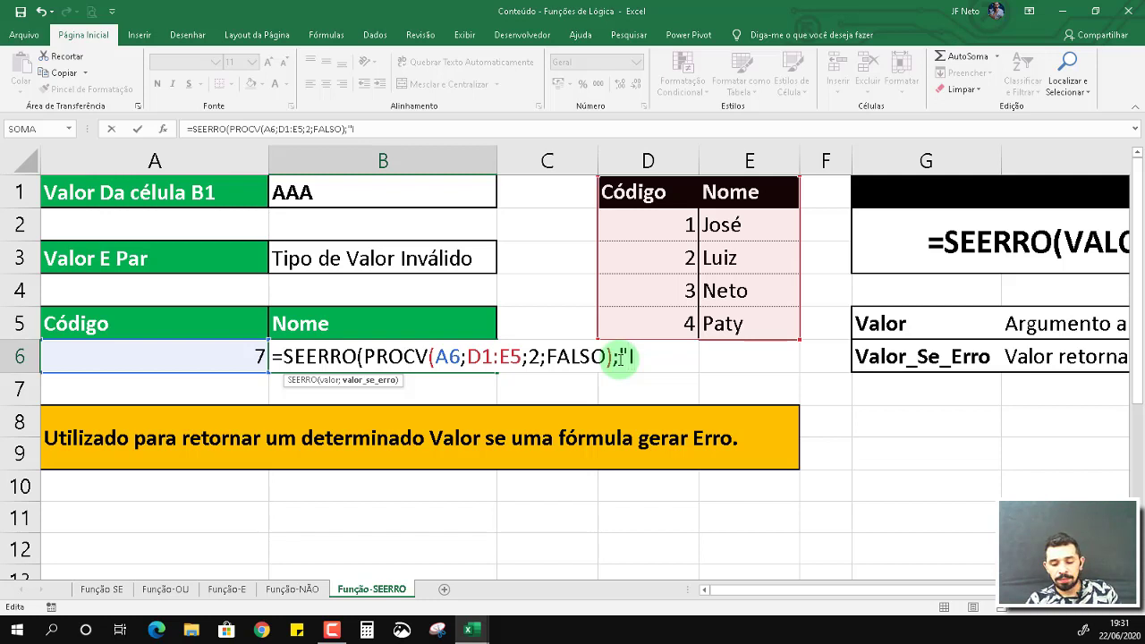
key(BackSpace)
text(C)
text(ó)
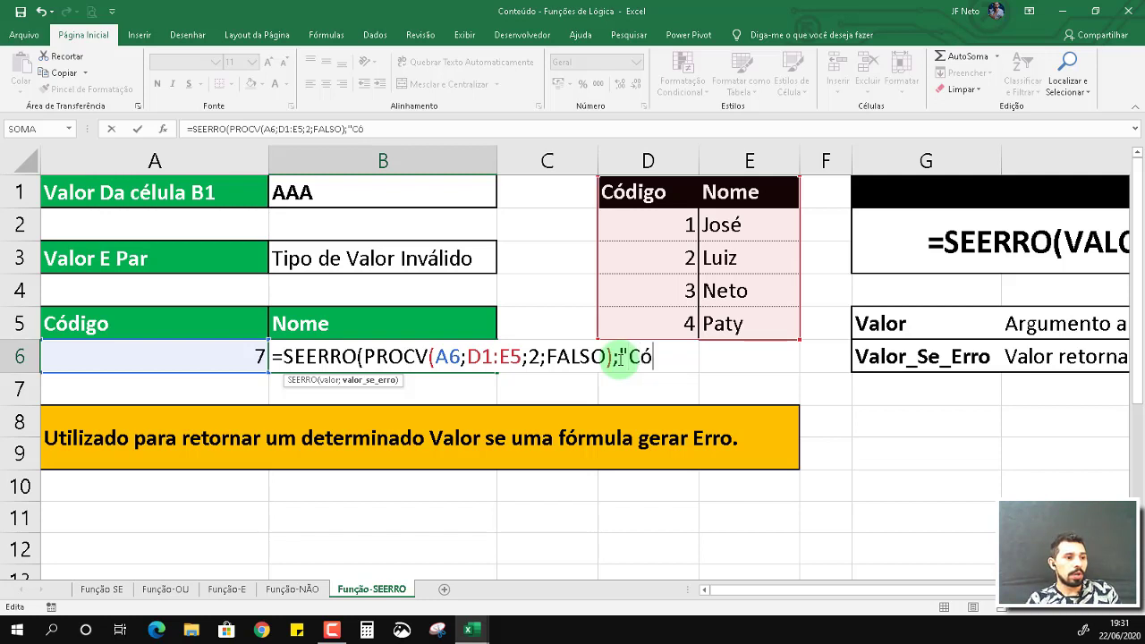
text(digo Inexistente)
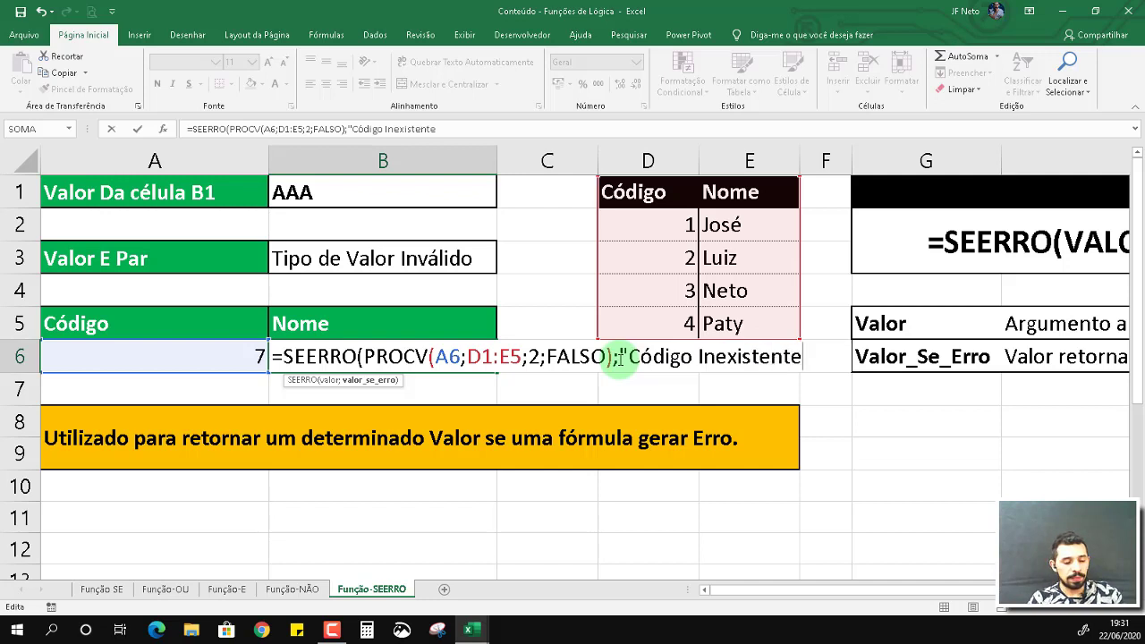
text("))
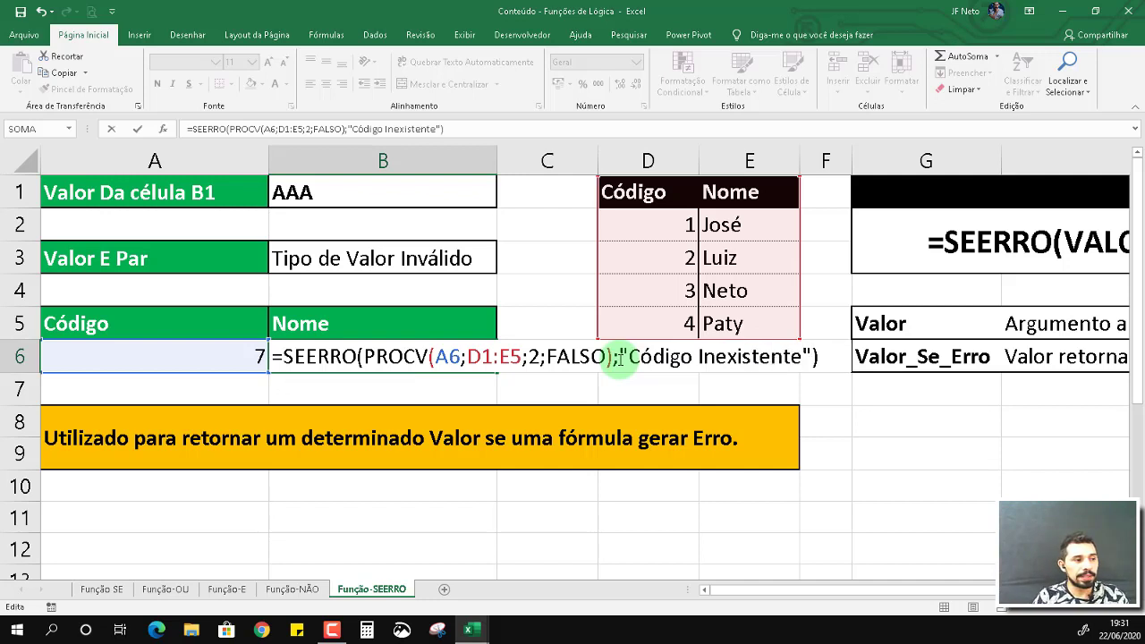
key(Return)
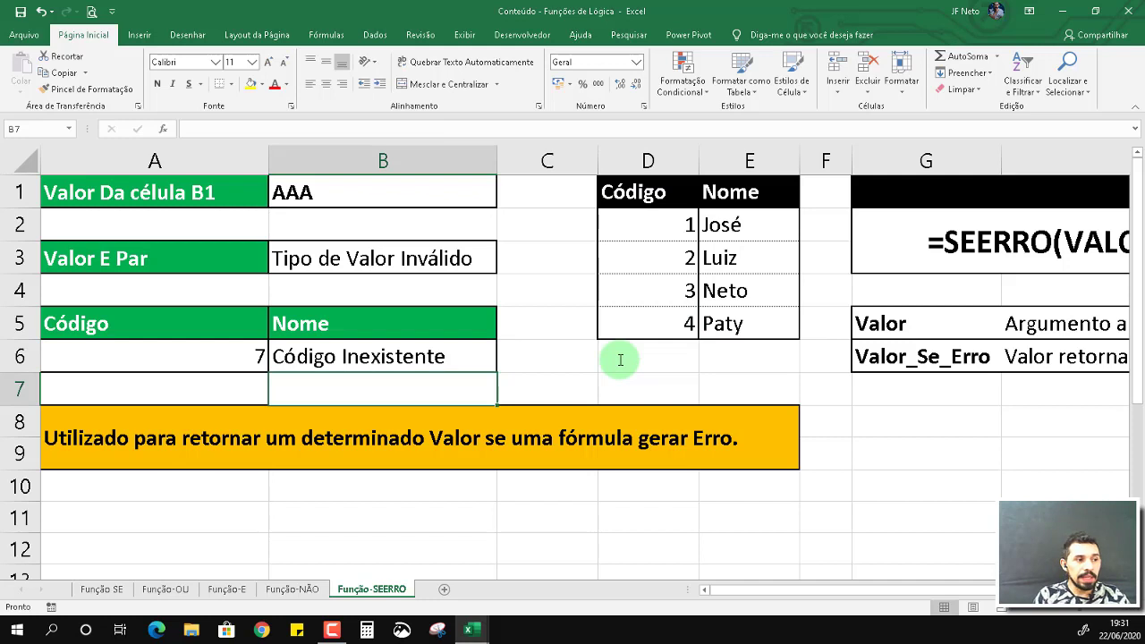
key(Up)
key(Left)
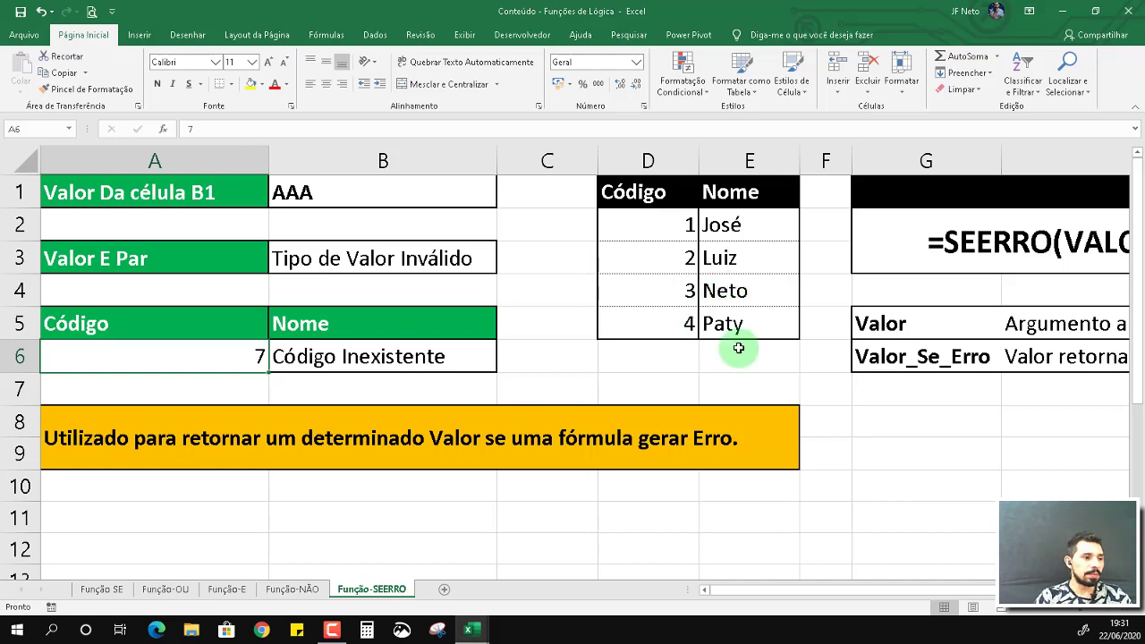
Step: Enter the values 10, 7 and 8 in cells C12, D12 and E12 below the orange note
scroll(644, 385, down, 2)
click(548, 354)
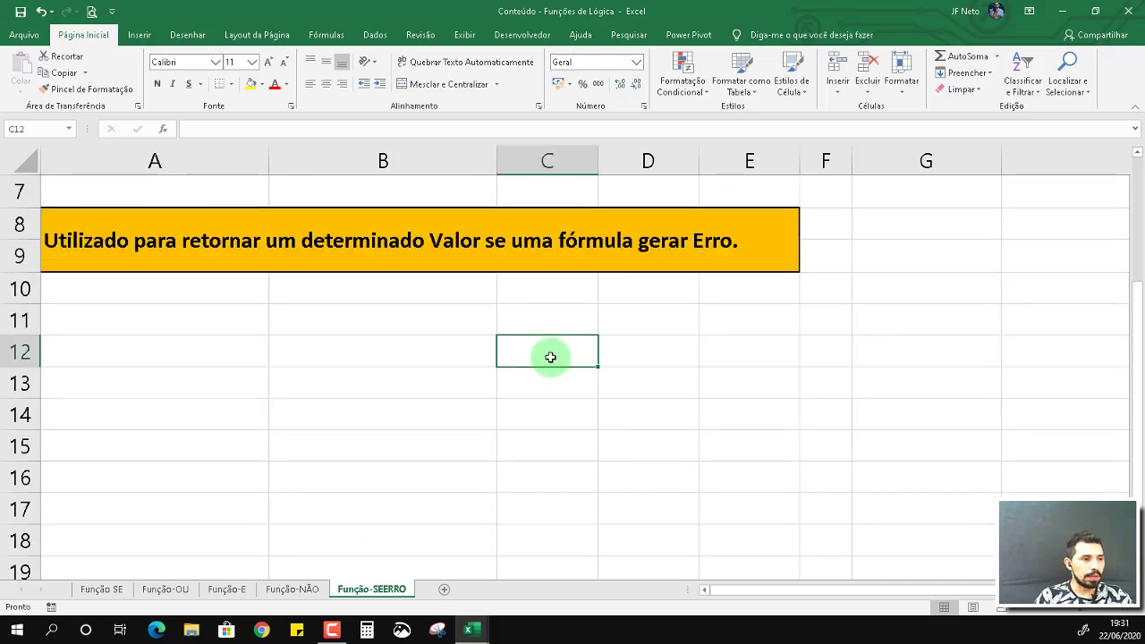
text(10)
key(Return)
key(Up)
key(Right)
text(7)
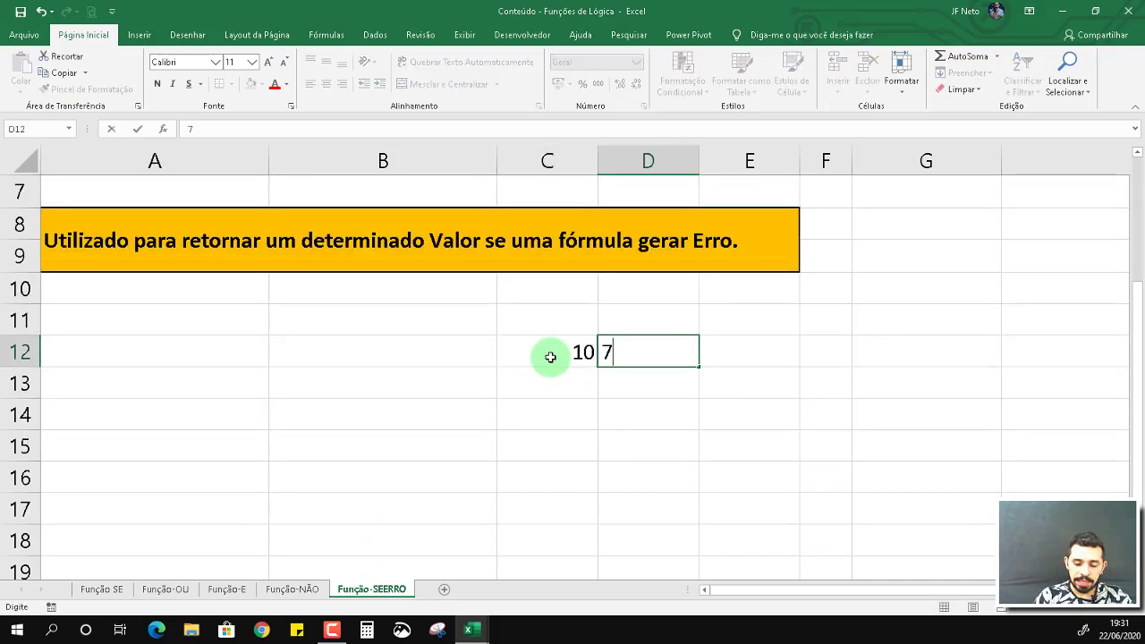
key(Tab)
text(8/)
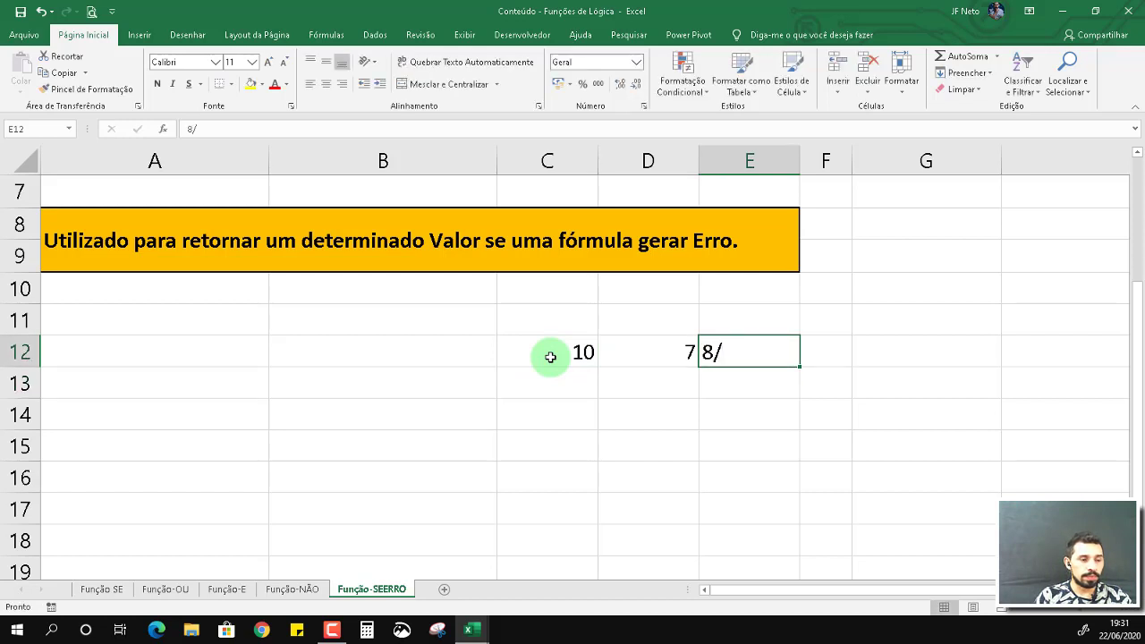
key(BackSpace)
key(Return)
Step: Enter =MÉDIA(C12:E12) in cell G12 to average the three values
key(Up)
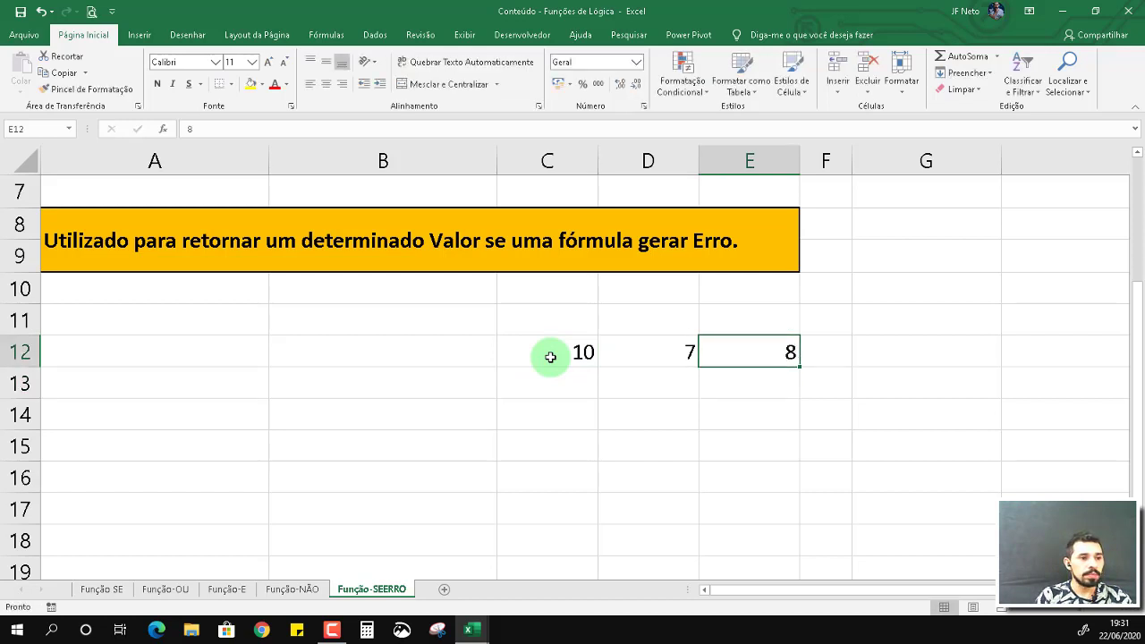
key(Right)
key(Right)
text(=médi)
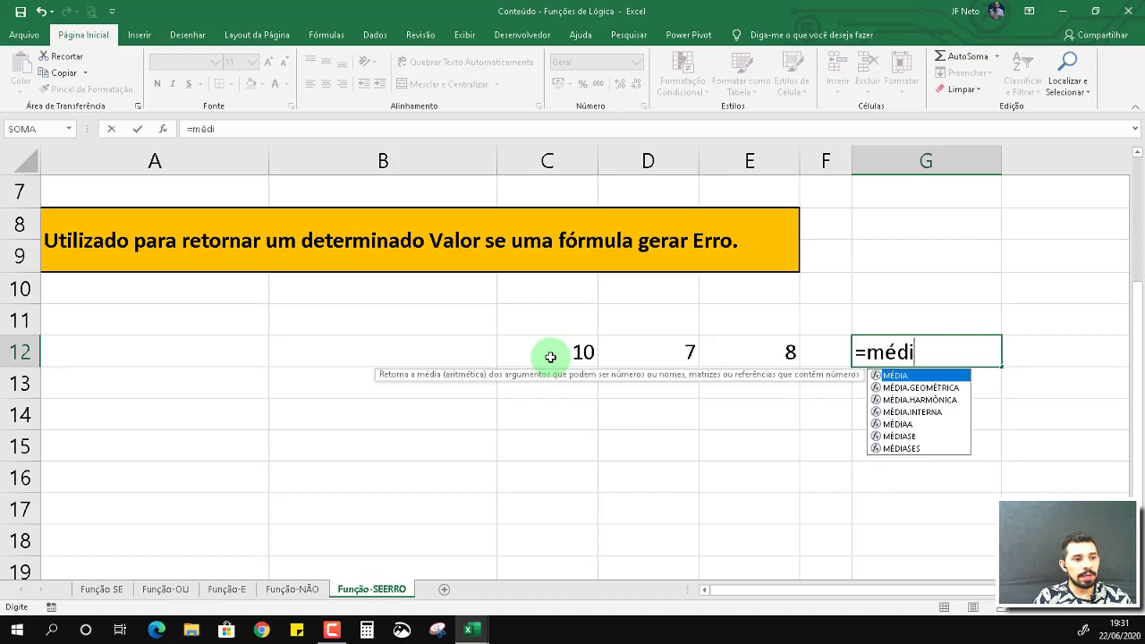
key(Tab)
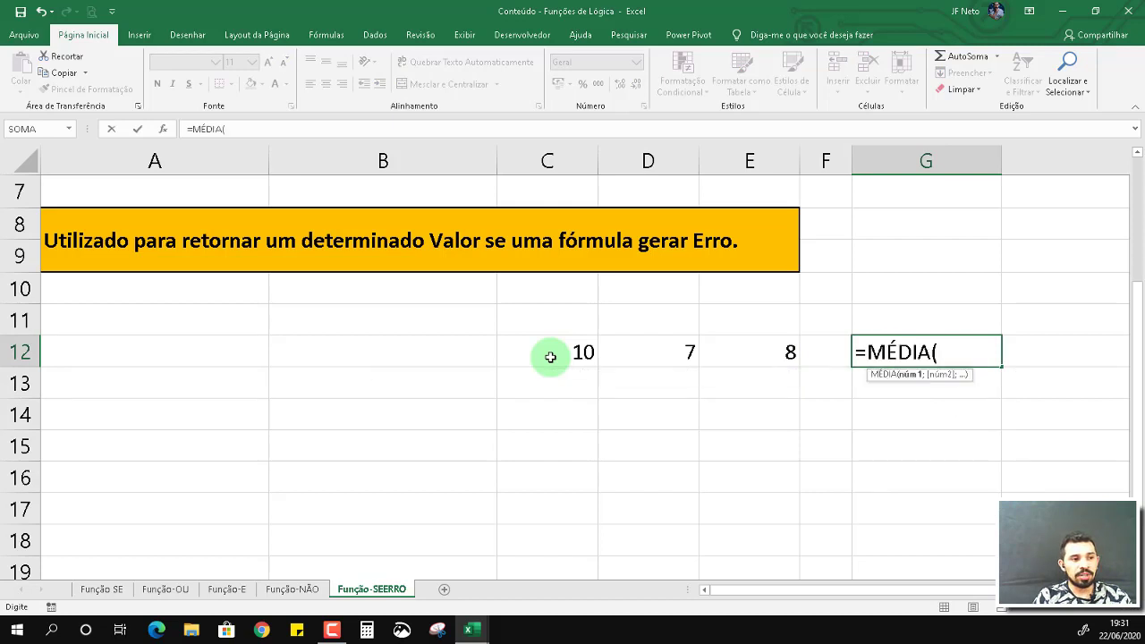
drag(550, 357, 748, 360)
text())
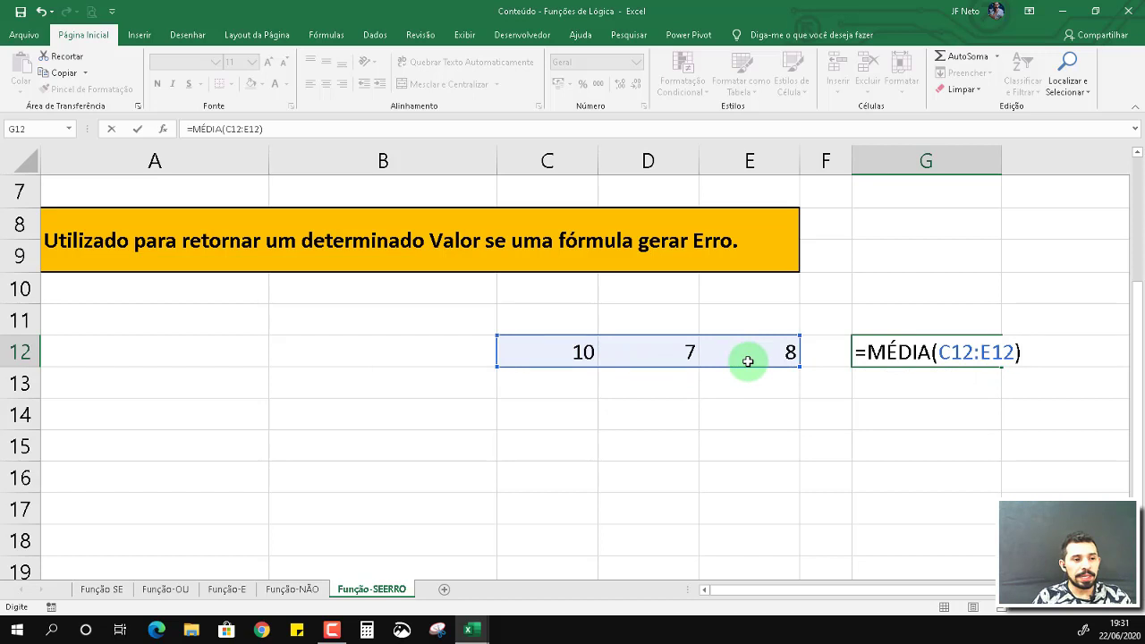
key(Return)
Step: Delete the three values from cells C12, D12 and E12 that feed the MÉDIA formula
key(Up)
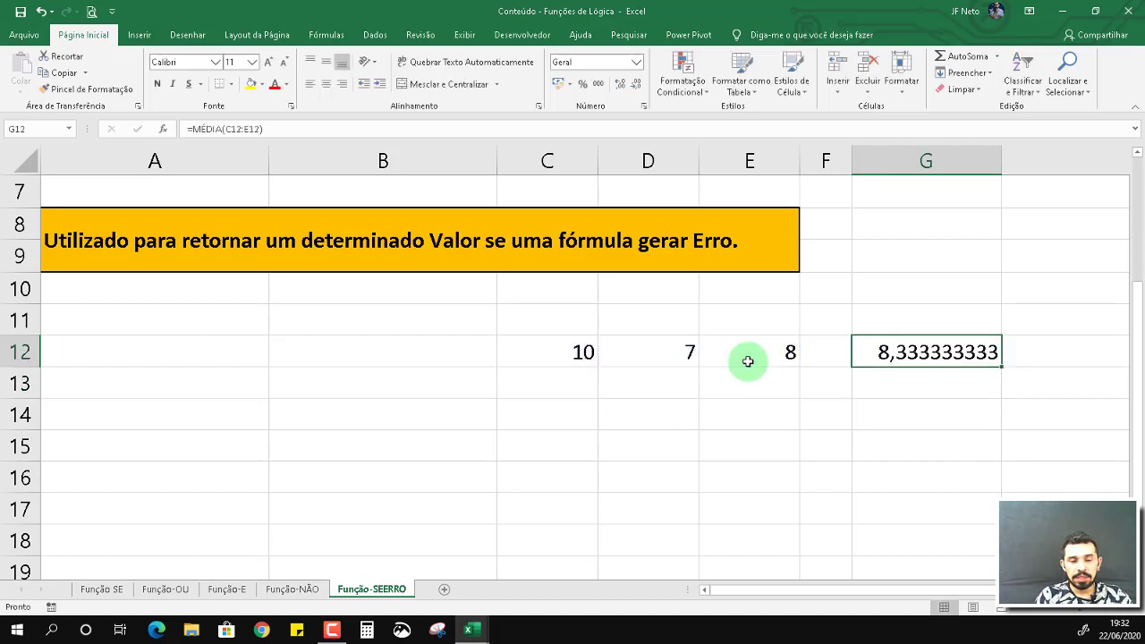
key(Left)
key(Left)
key(Left)
key(Left)
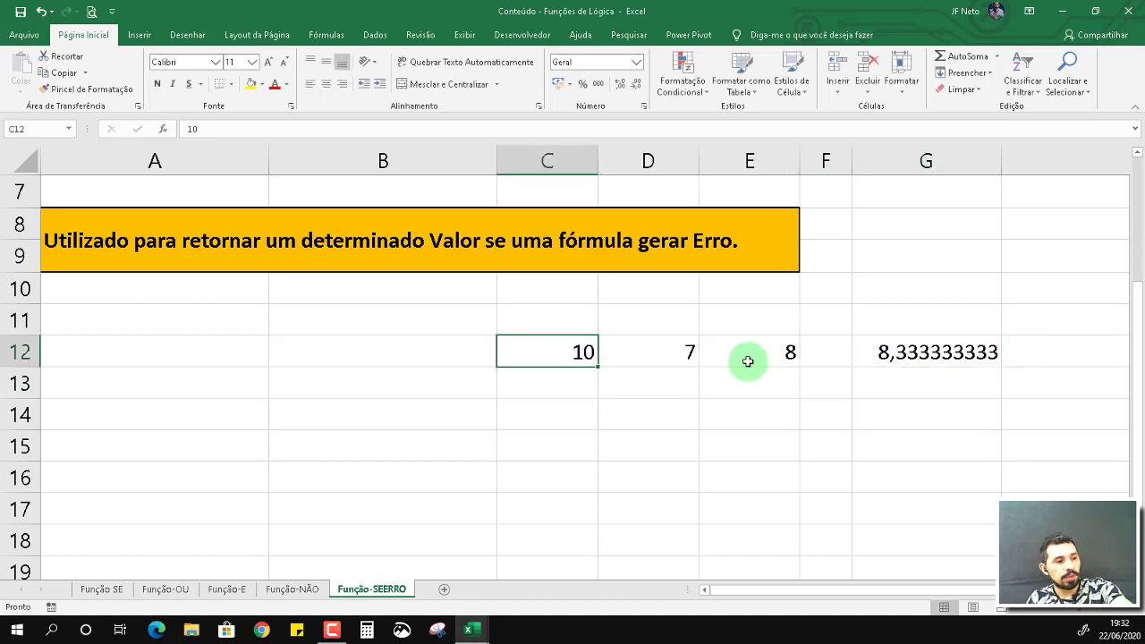
key(Delete)
key(Right)
key(Delete)
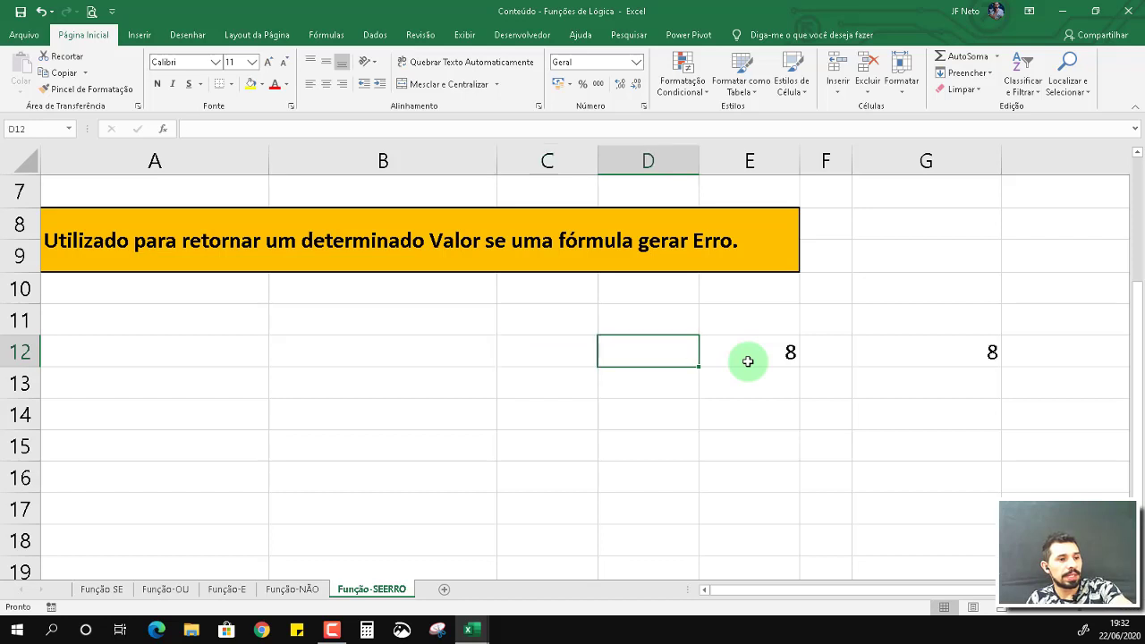
key(Right)
key(Delete)
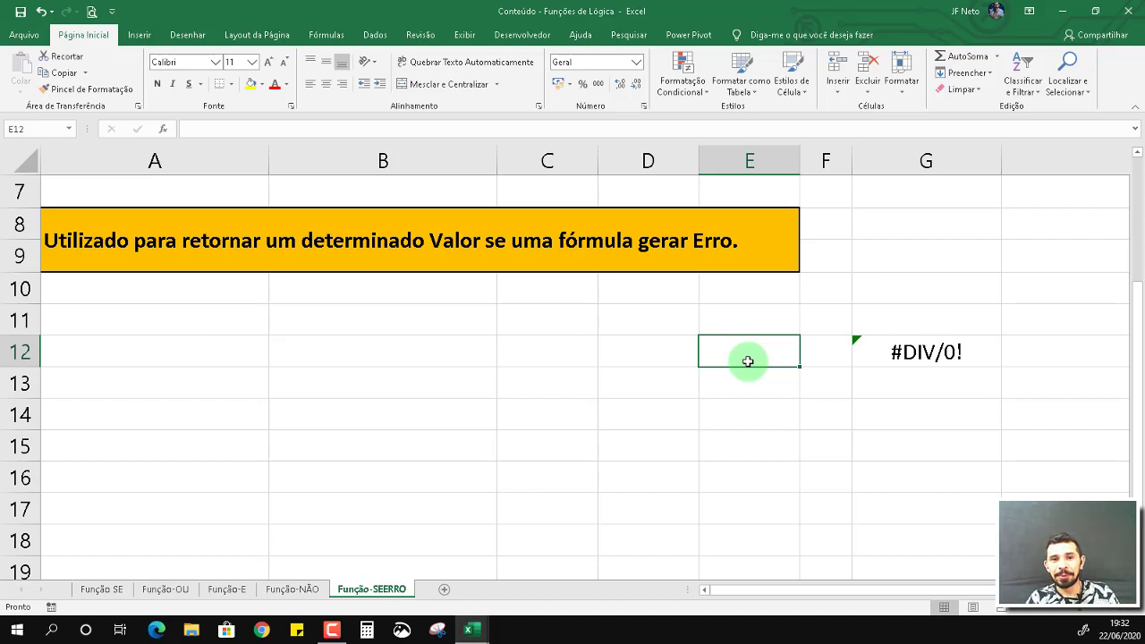
Step: Wrap G12's average in SEERRO with an empty text as the error value: =SEERRO(MÉDIA(C12:E12);"")
double_click(876, 350)
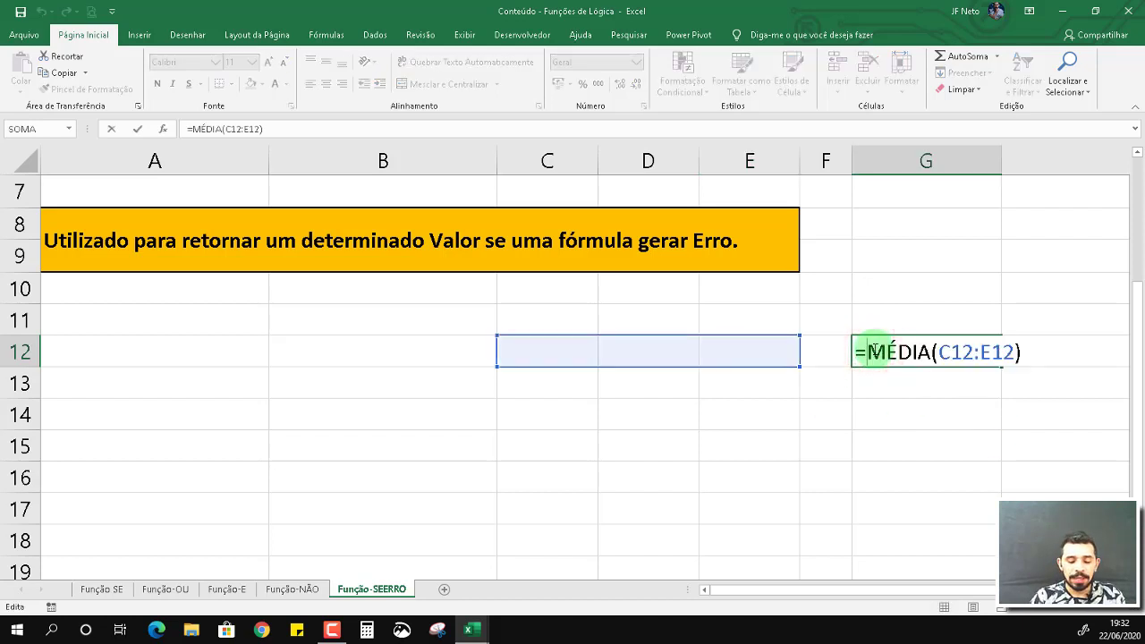
text(see)
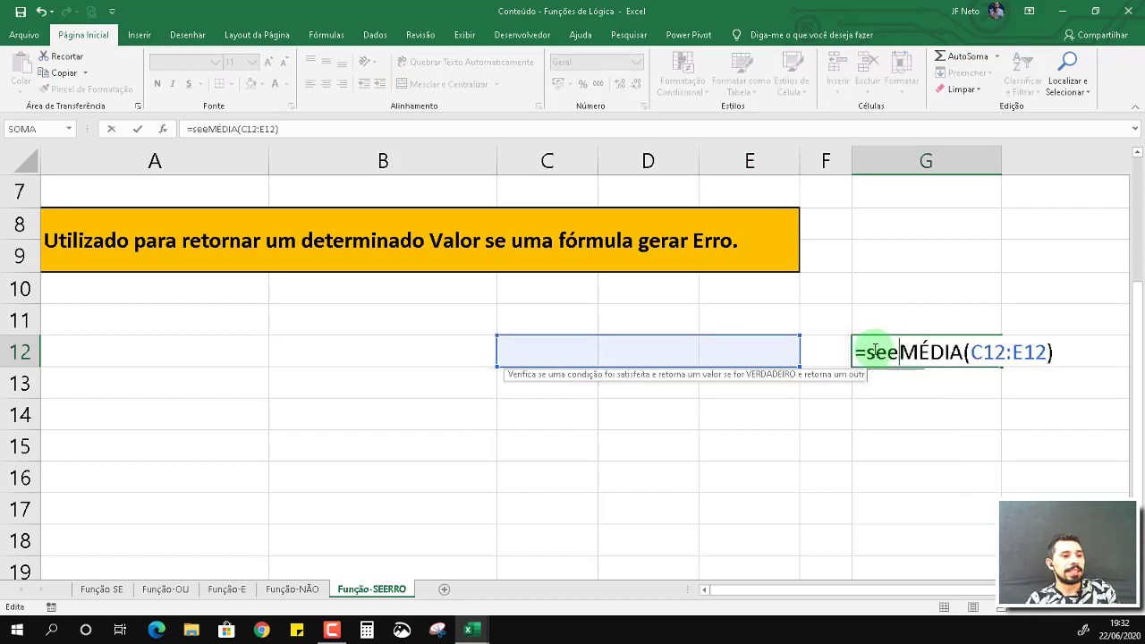
key(Tab)
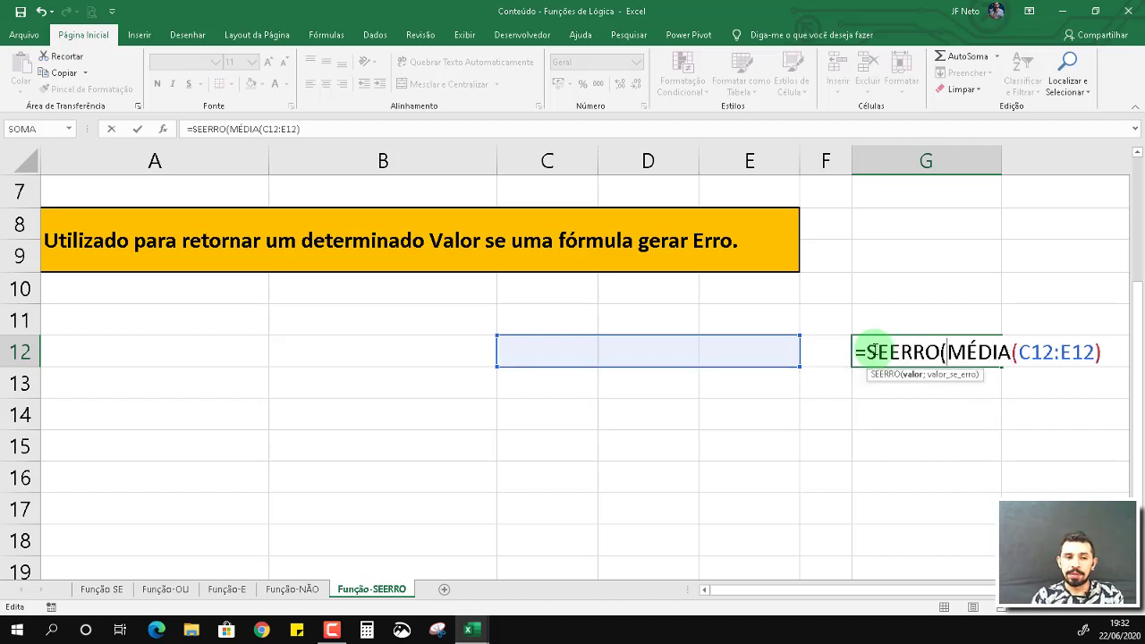
click(1107, 357)
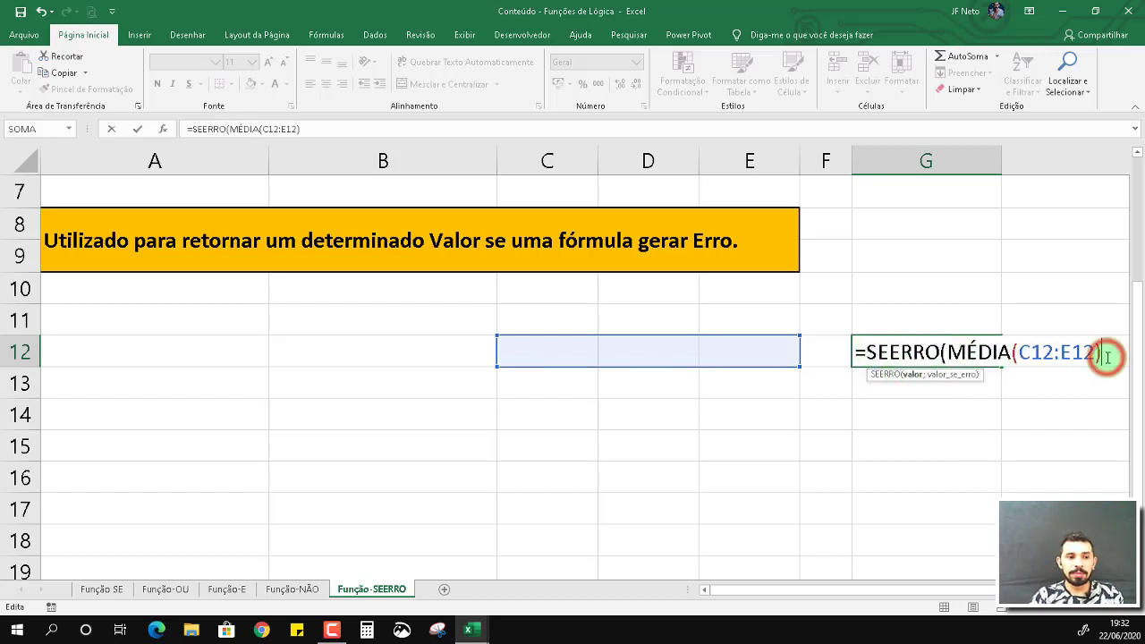
text(;)
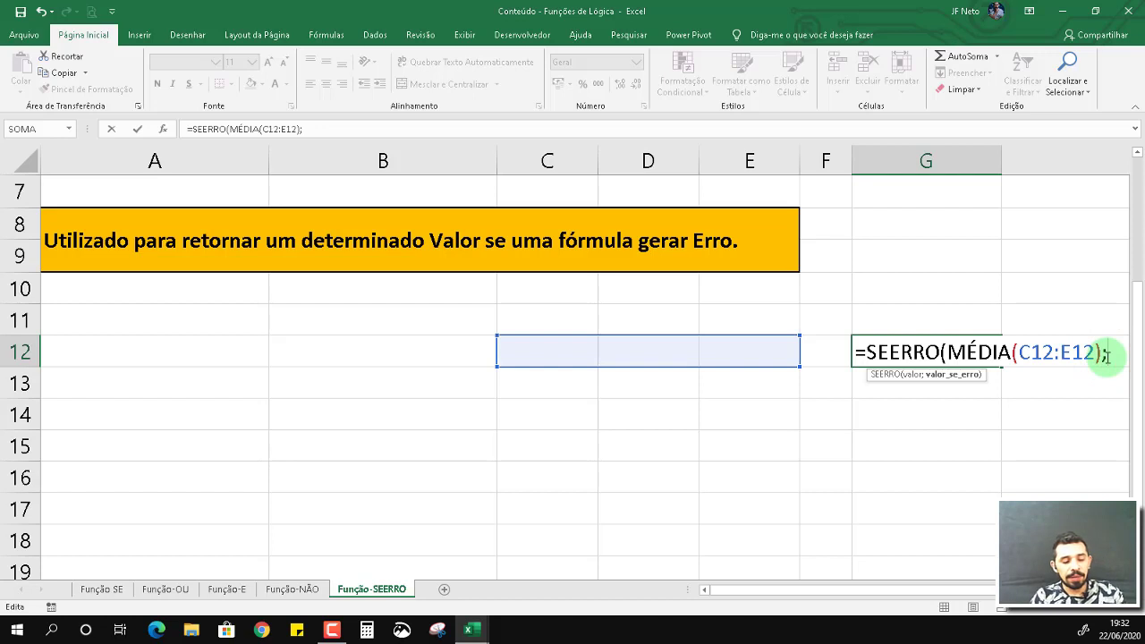
text("")
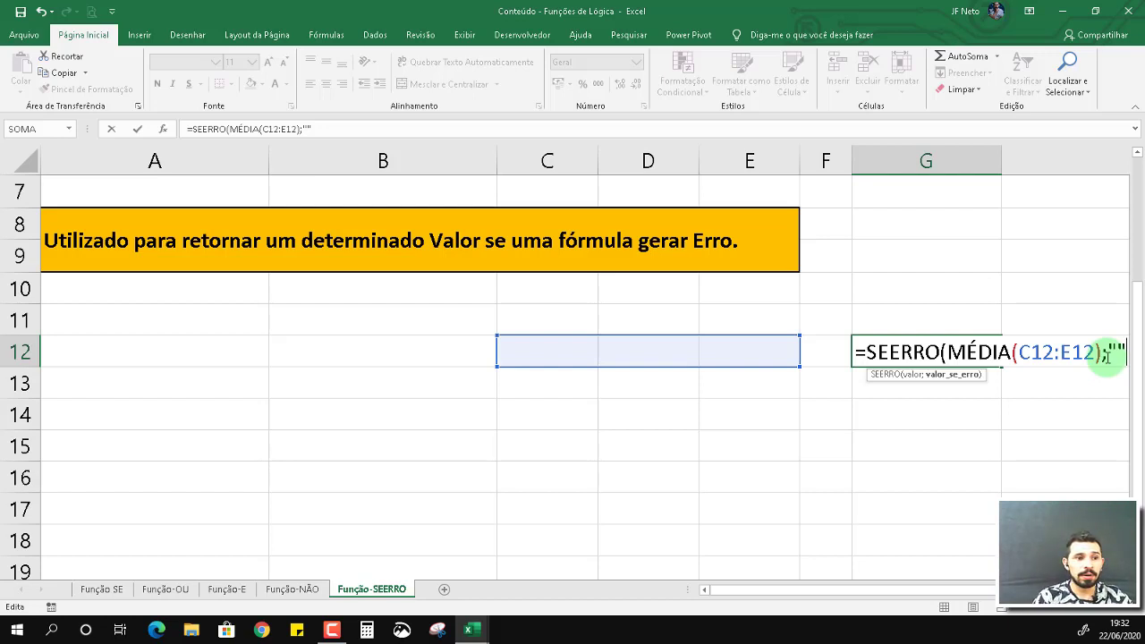
text())
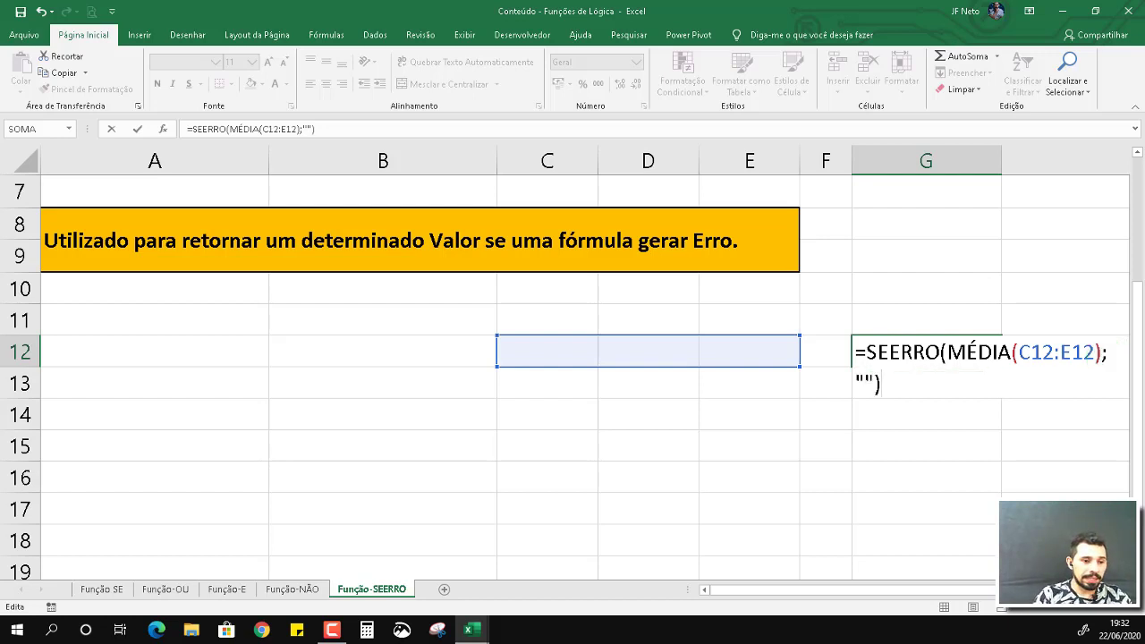
click(1122, 590)
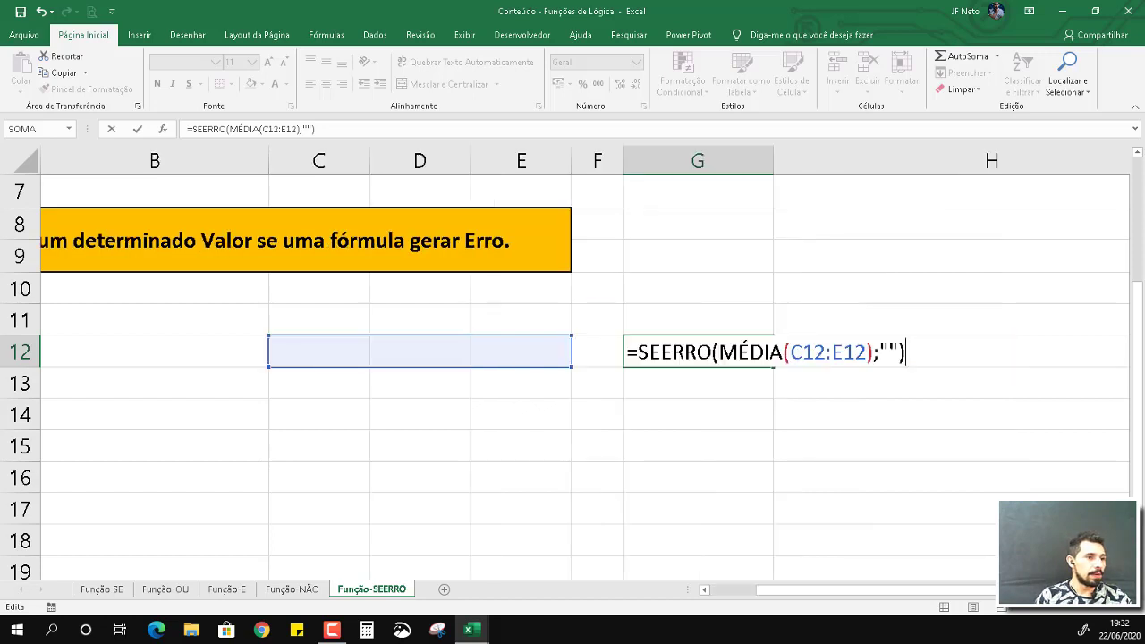
key(Return)
key(Up)
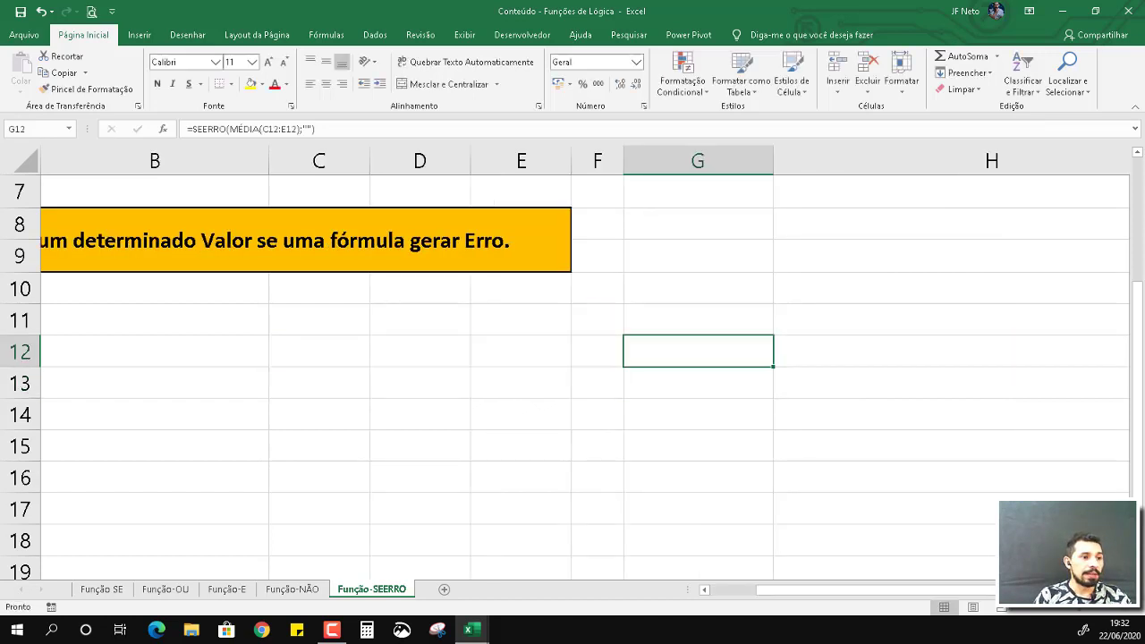
Step: Enter the values 8 in cell C13 and 1 in cell D13, below the averaged row
key(Left)
key(Left)
key(Left)
key(Down)
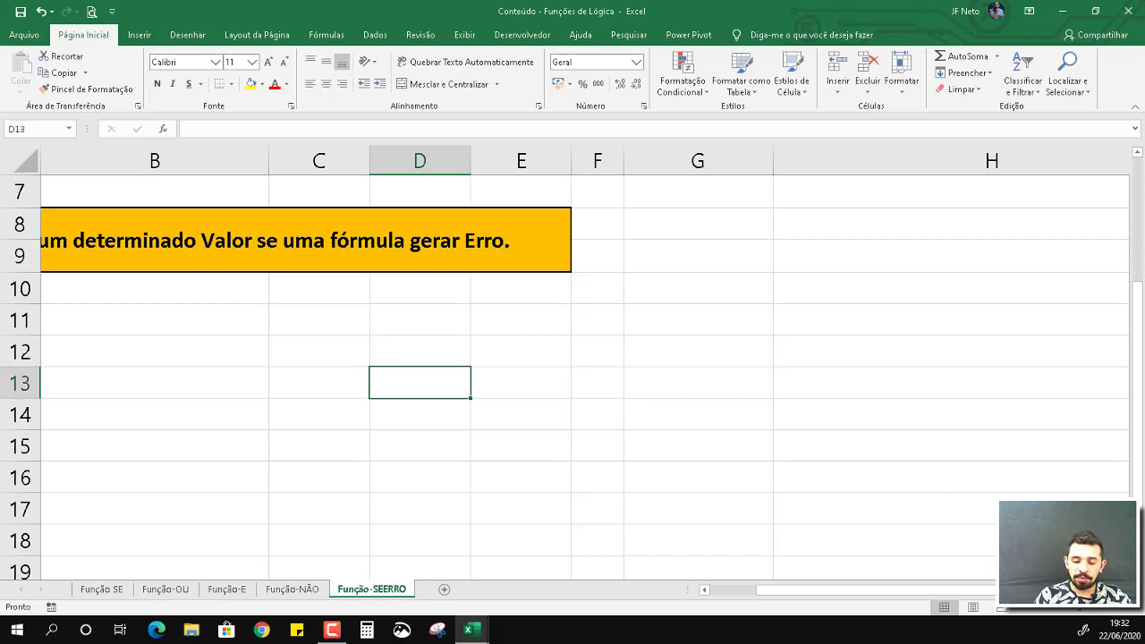
text(1)
key(Tab)
key(Left)
key(Left)
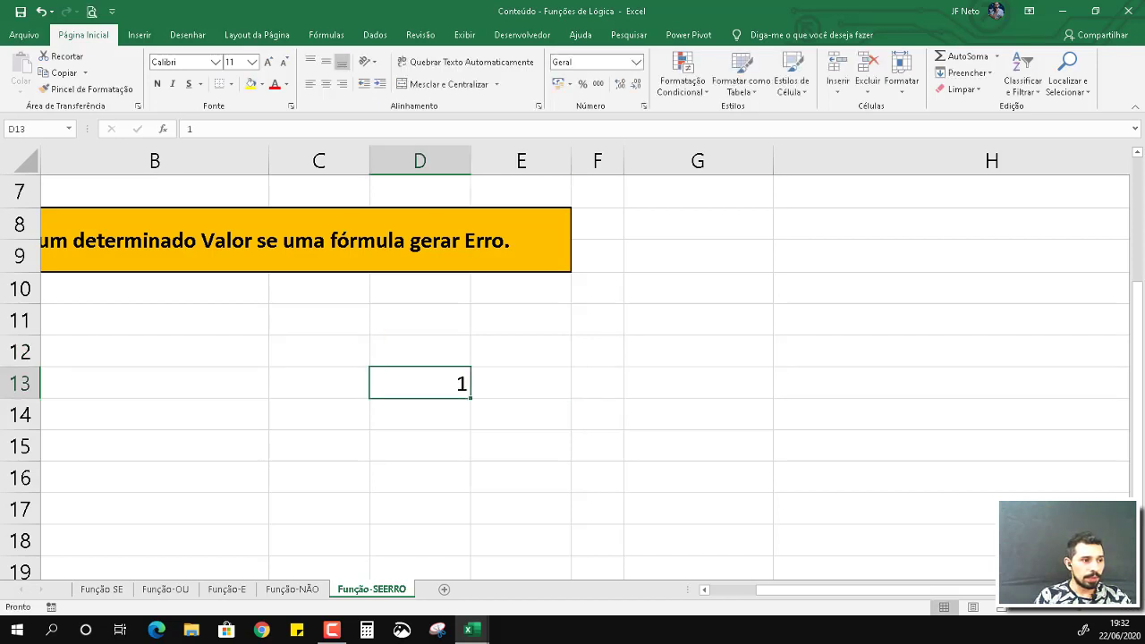
text(8)
key(Return)
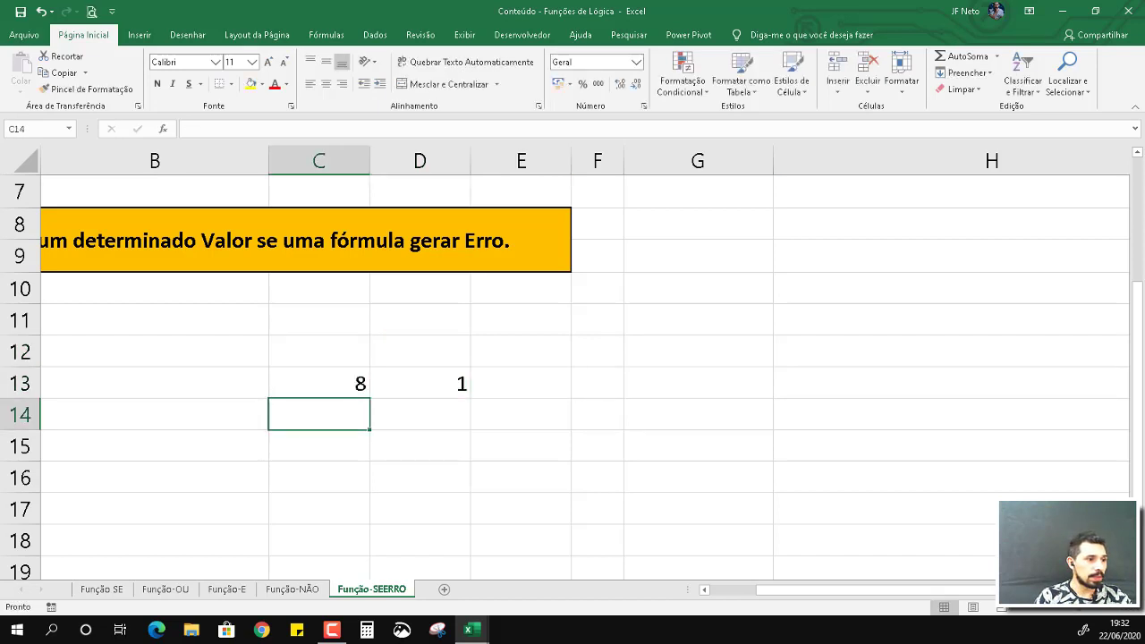
Step: Enter the test values 8, 5 and 6 in cells C12, D12 and E12
key(Up)
key(Up)
text(8)
key(ctrl+Return)
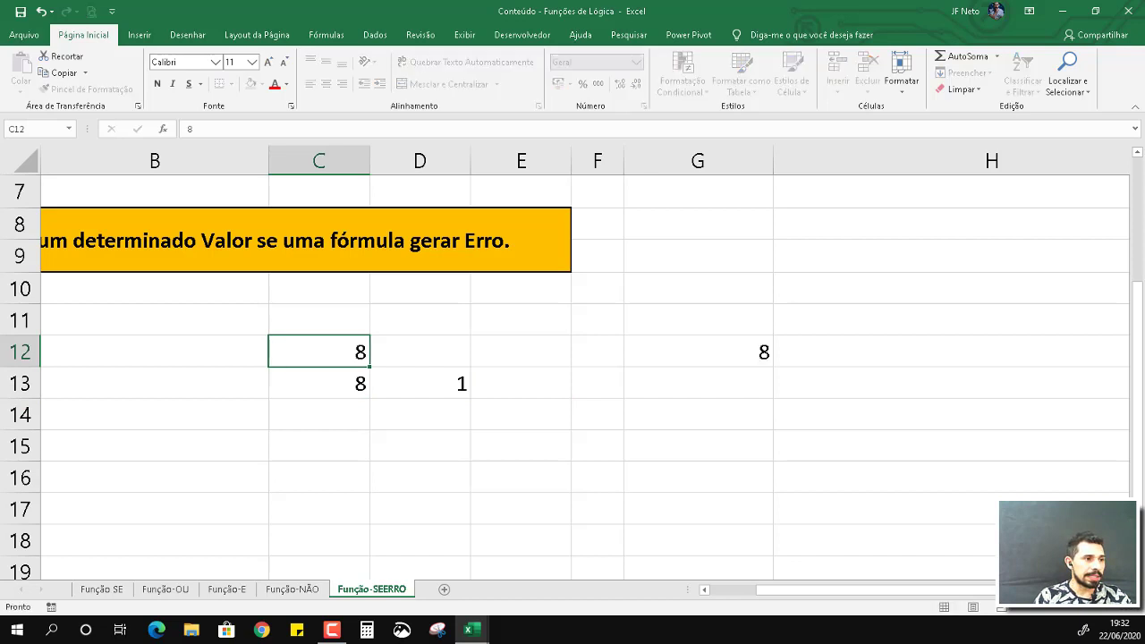
key(Right)
text(5)
key(Right)
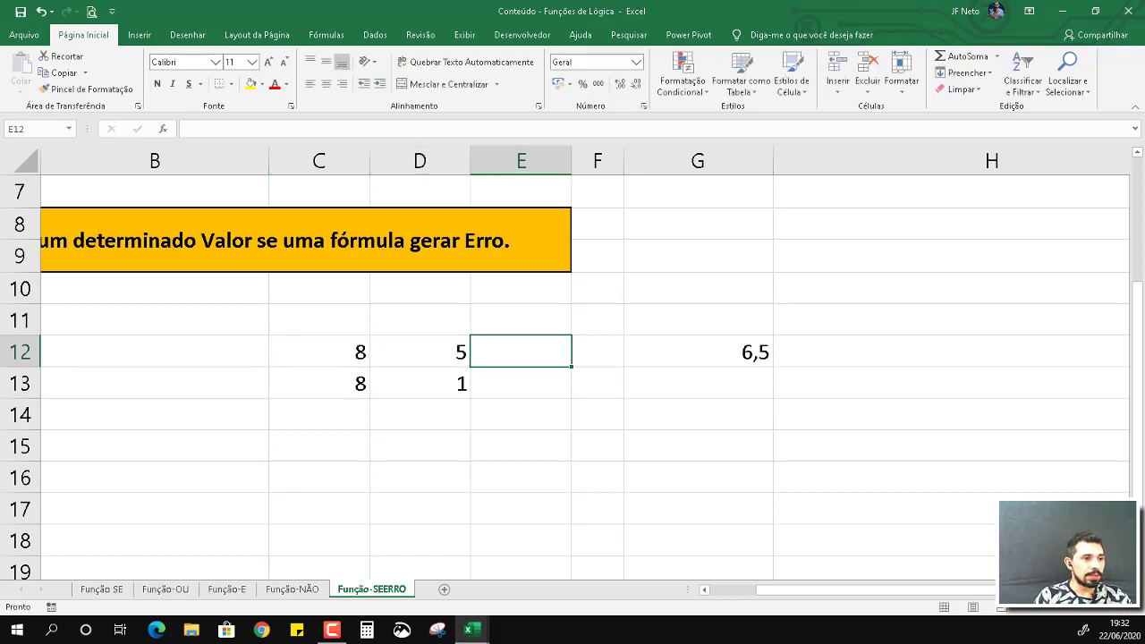
text(6)
key(Return)
Step: Clear the misplaced values in cells D13 and C13, and reselect cell C12
key(Left)
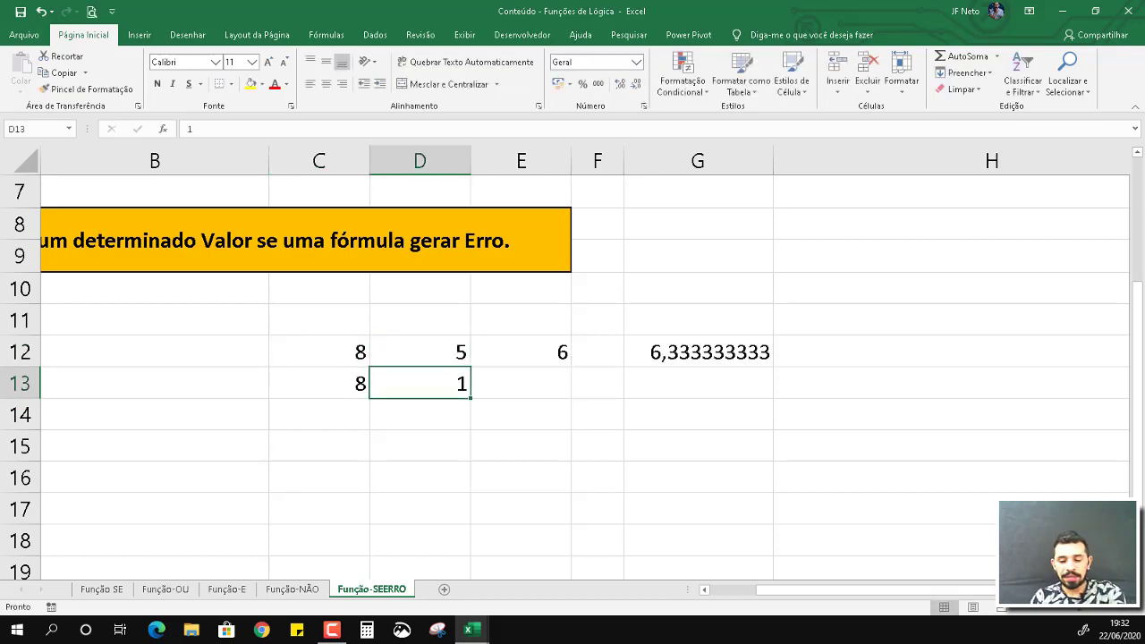
key(Delete)
key(Left)
key(Delete)
key(Right)
key(Up)
key(Left)
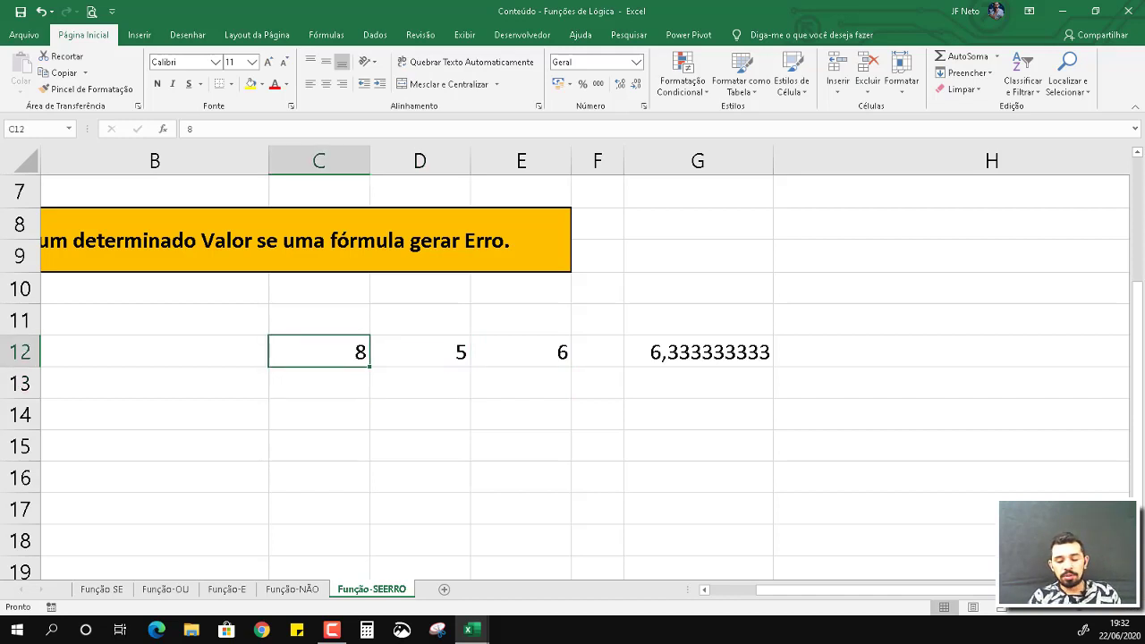
Step: Empty cells C12, D12 and E12 one by one to test the SEERRO formula without input values
key(Delete)
key(Right)
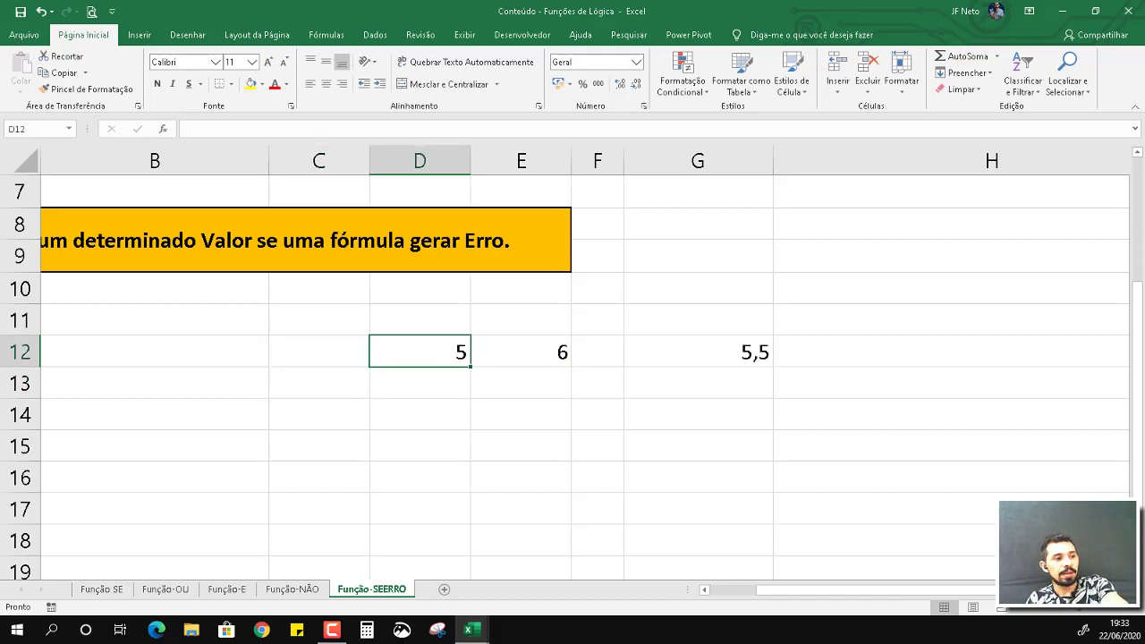
key(Delete)
key(Right)
key(Delete)
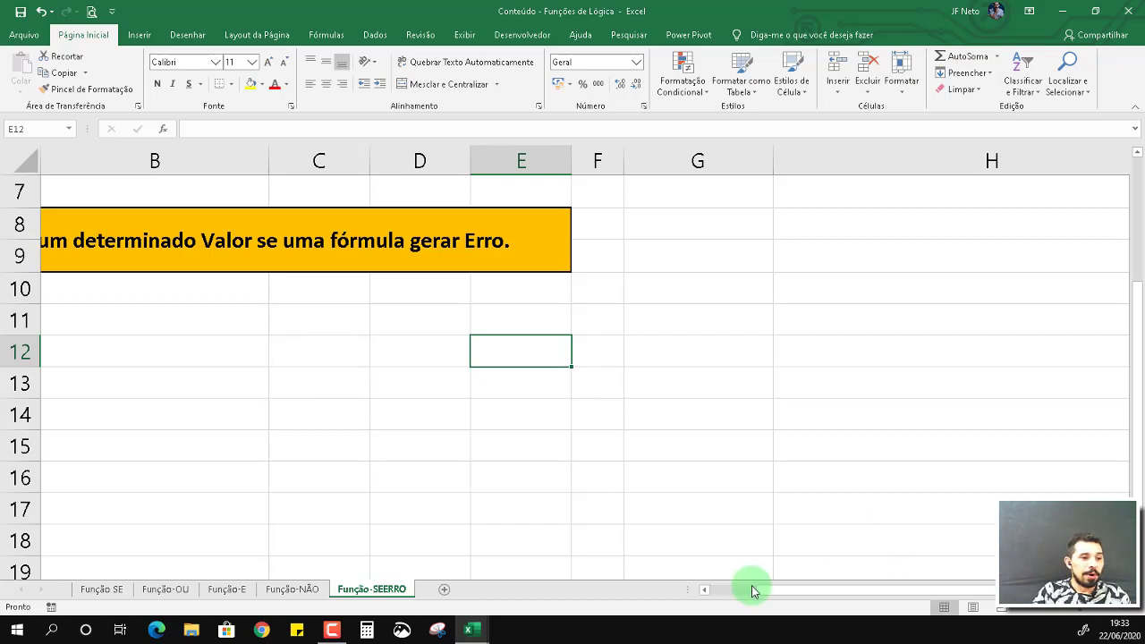
drag(779, 593, 715, 603)
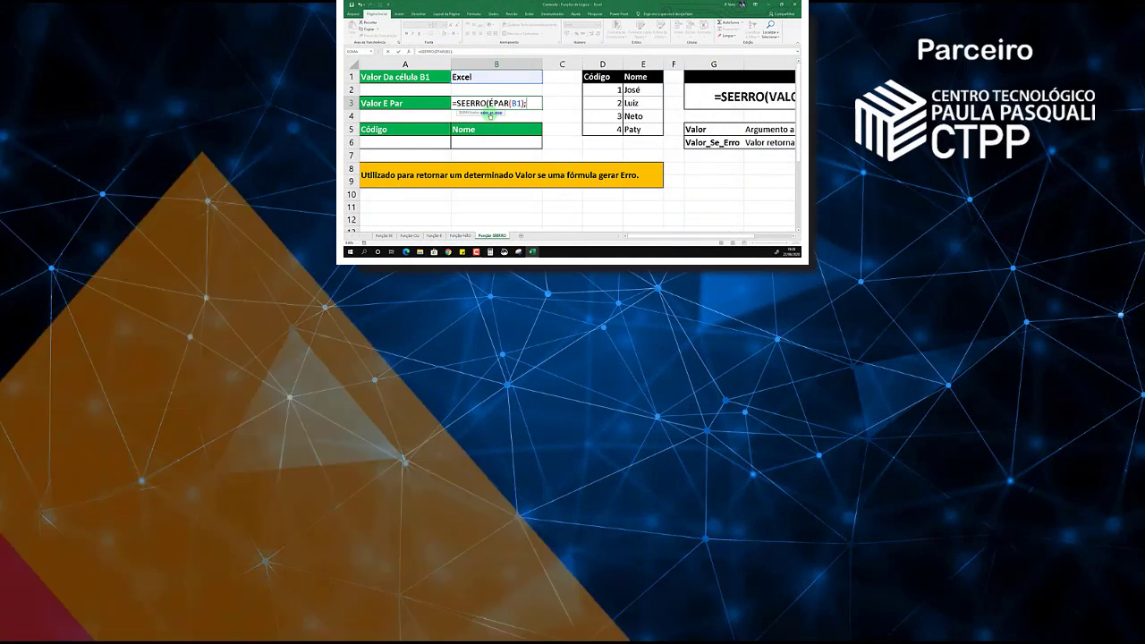
text(")
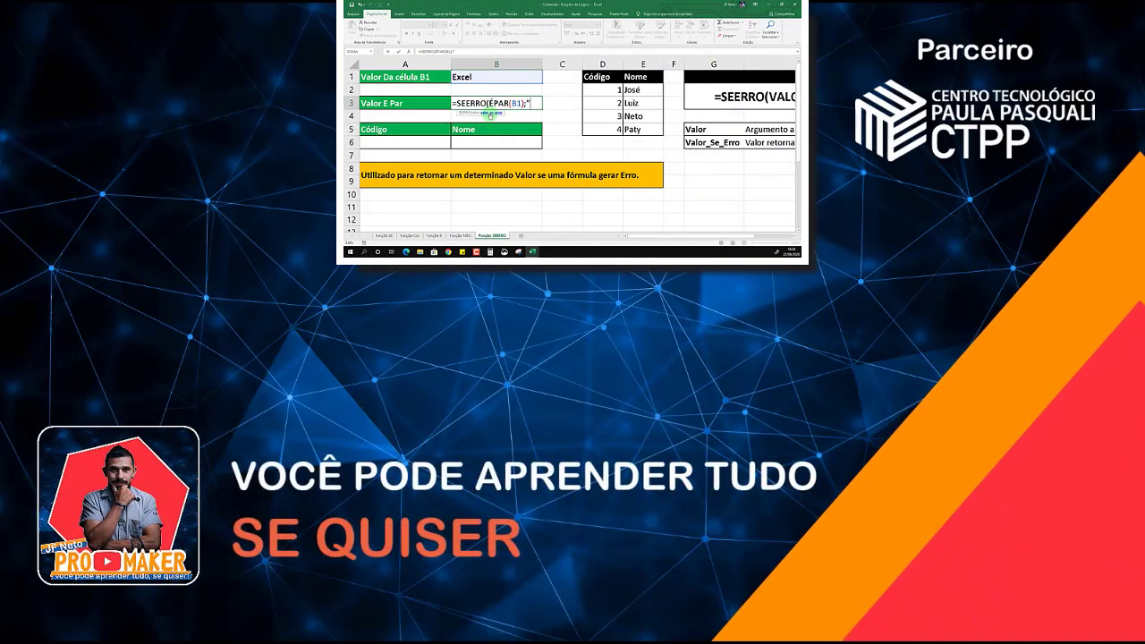